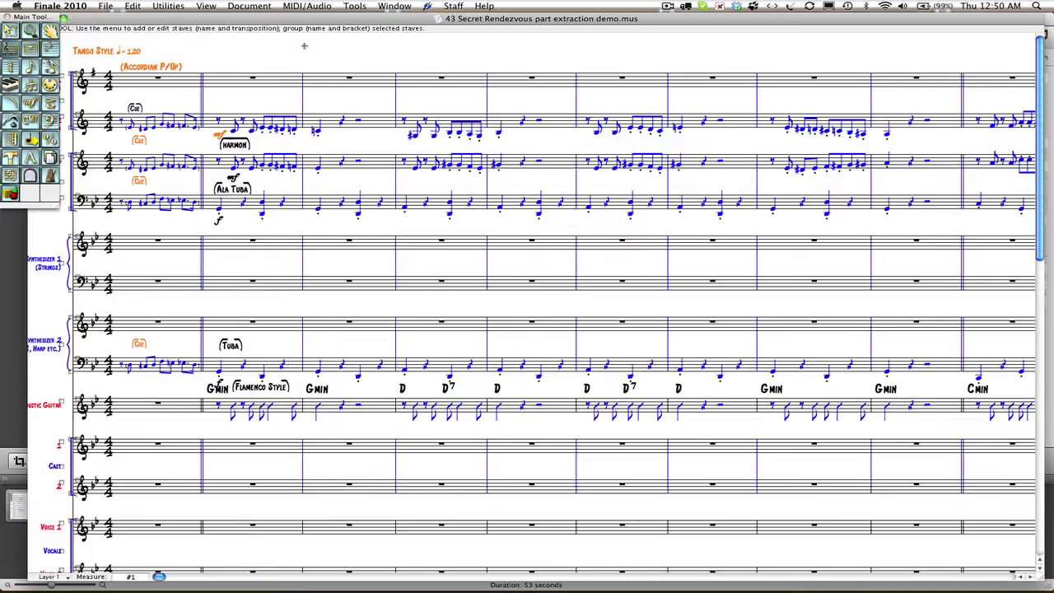
Step: Open Manage Parts from the Document menu to list the linked parts and instruments
click(260, 8)
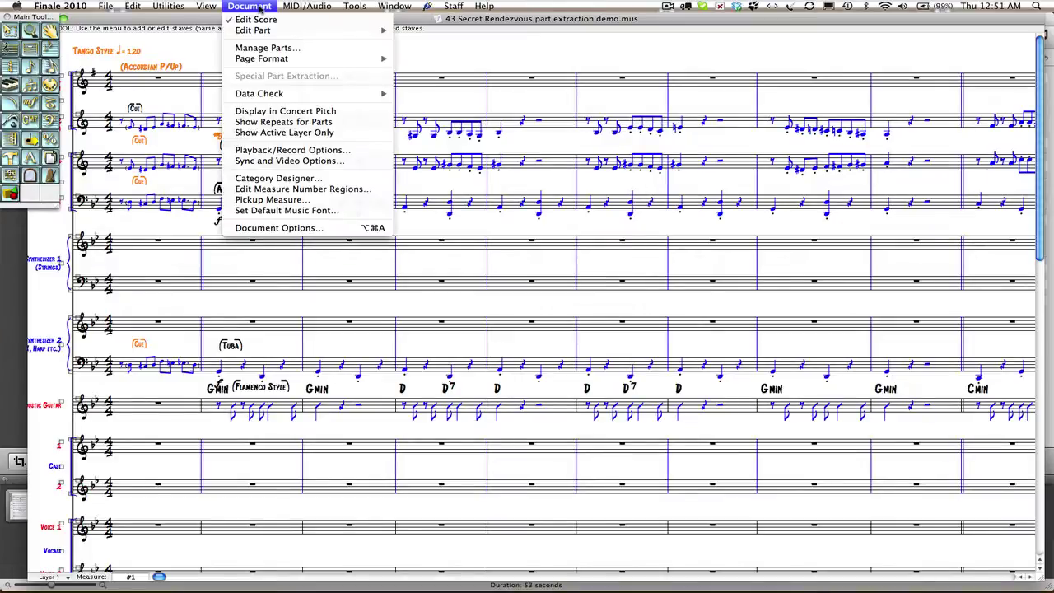
mouse_move(260, 35)
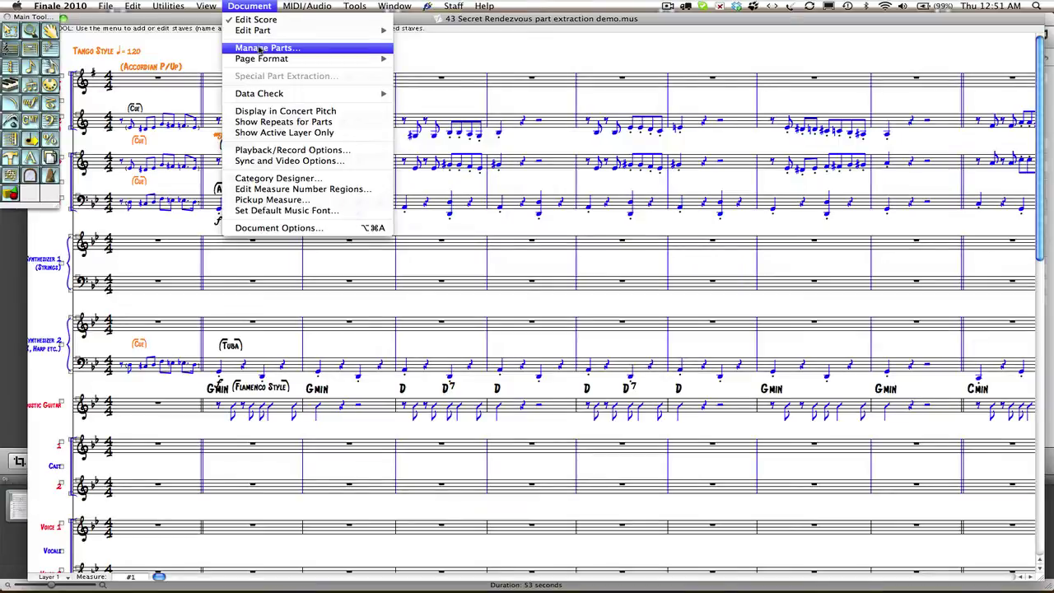
click(263, 48)
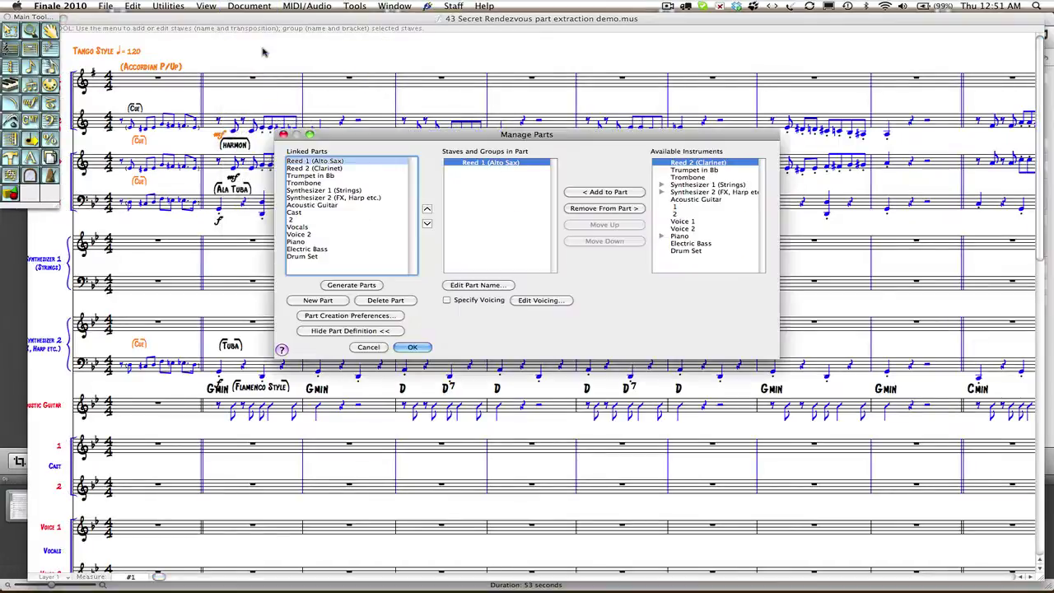
Step: Generate parts again, confirming replacement of the existing linked parts
click(342, 286)
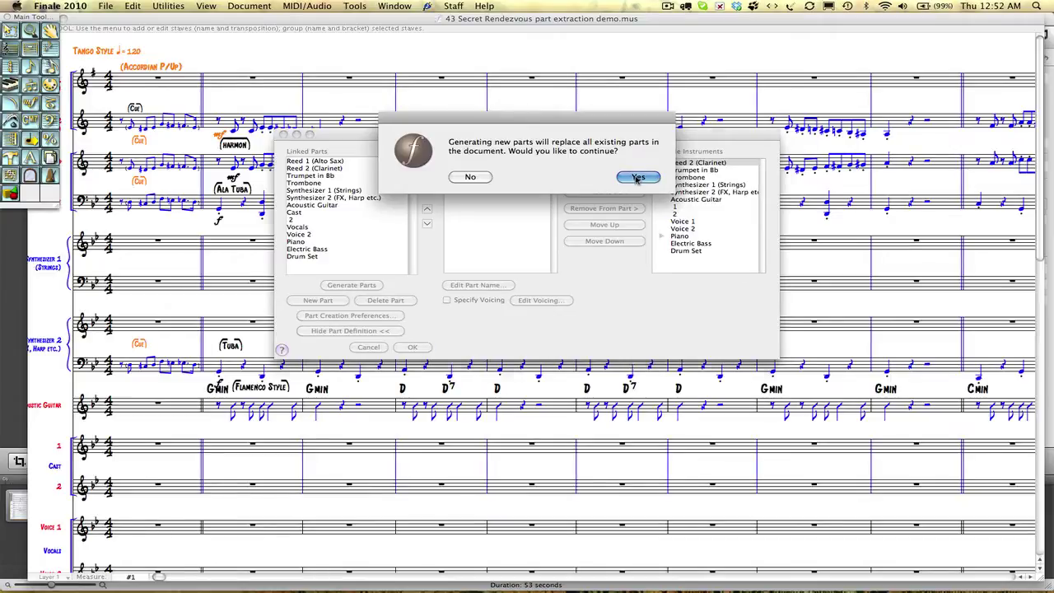
click(637, 178)
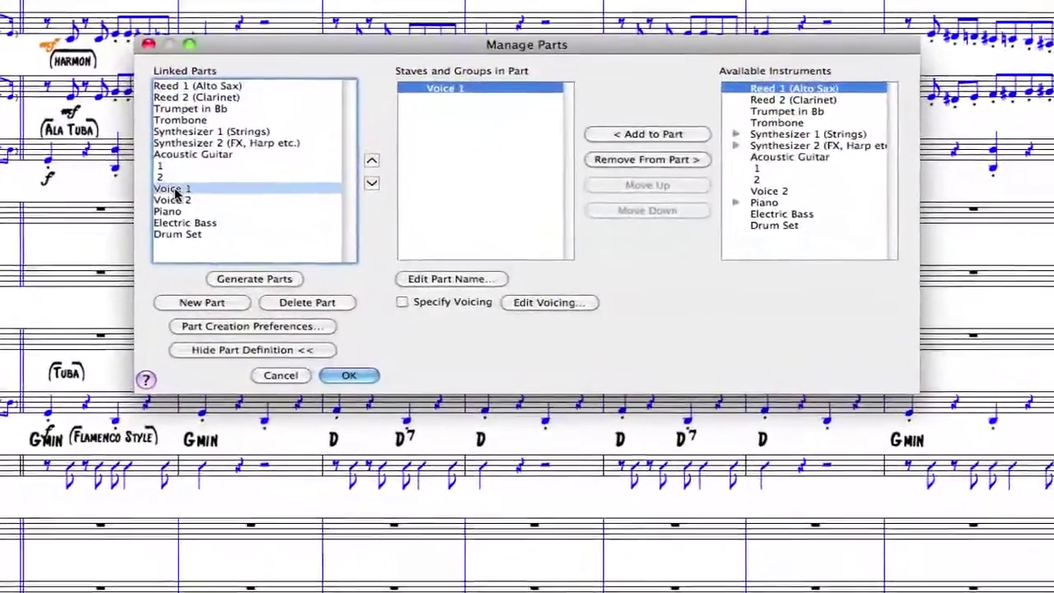
Step: Add the Voice 2 staff to the Voice 1 linked part
click(206, 199)
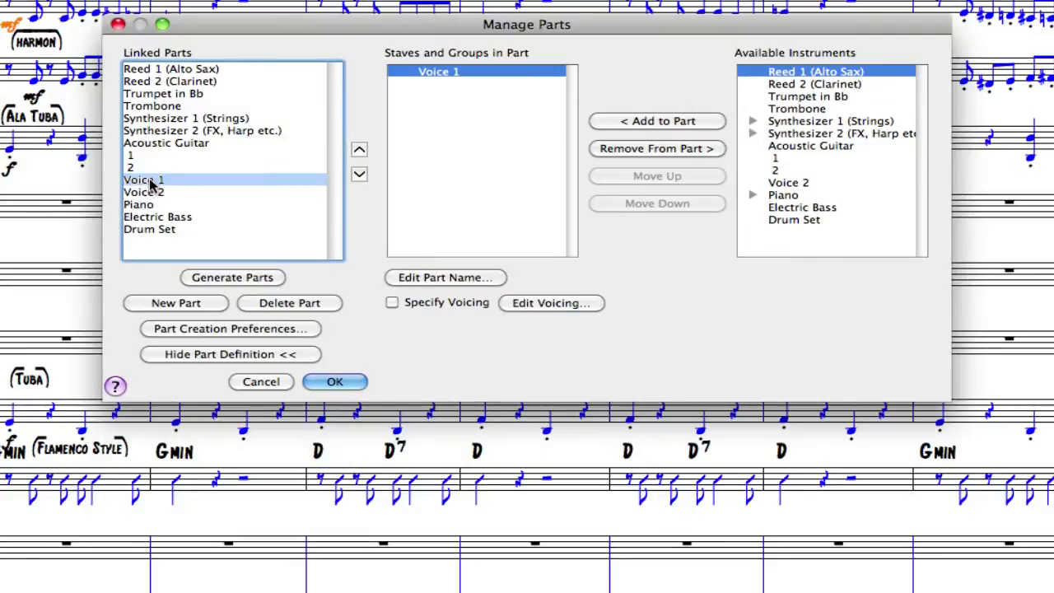
click(803, 184)
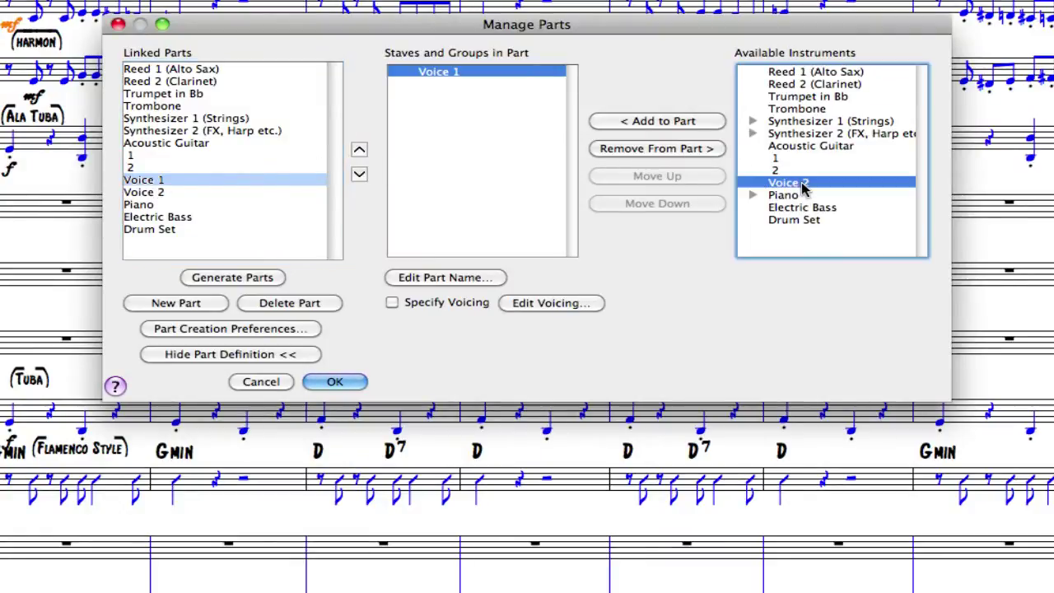
click(679, 122)
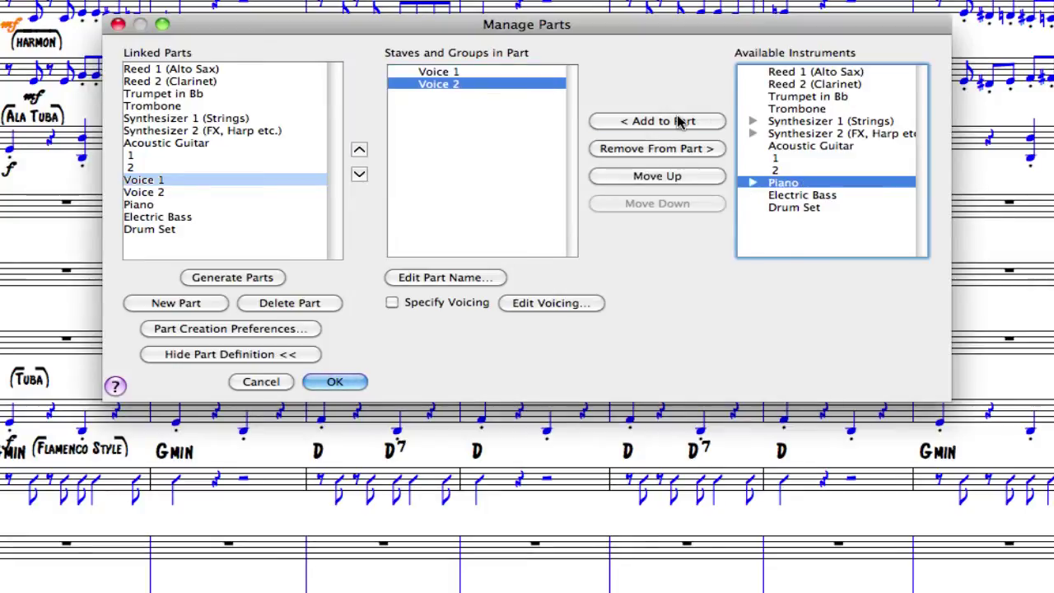
Step: Rename the combined Voice 1 part to 'Vocals'
click(472, 281)
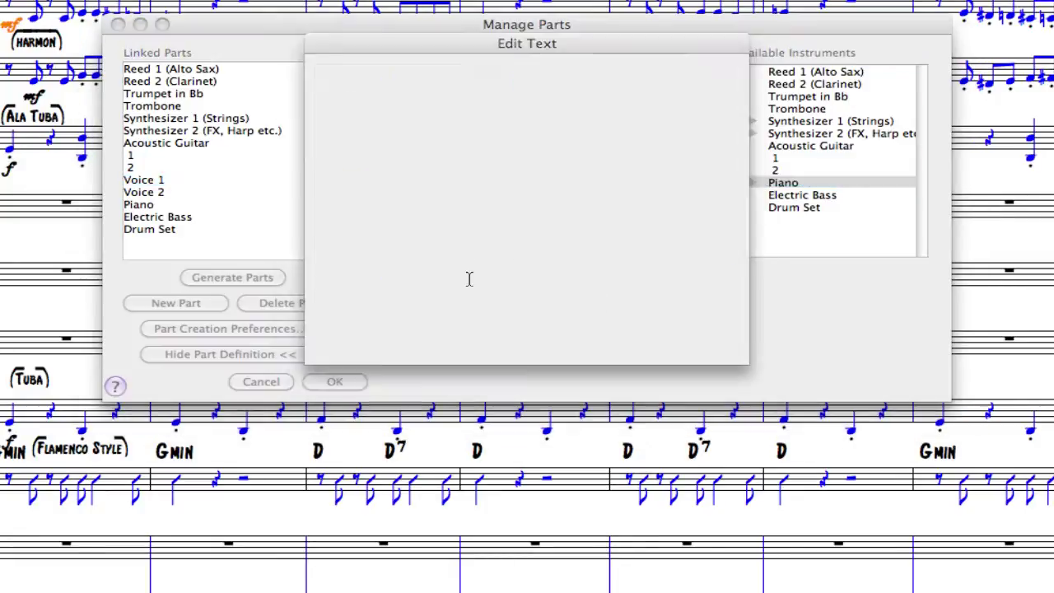
drag(360, 73, 313, 72)
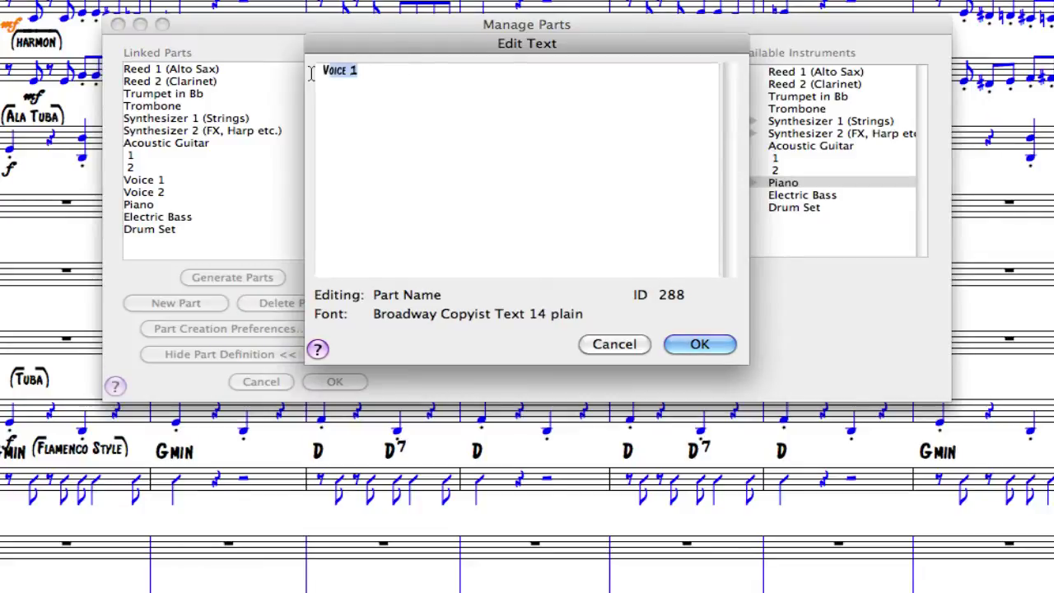
text(Vocals)
click(699, 345)
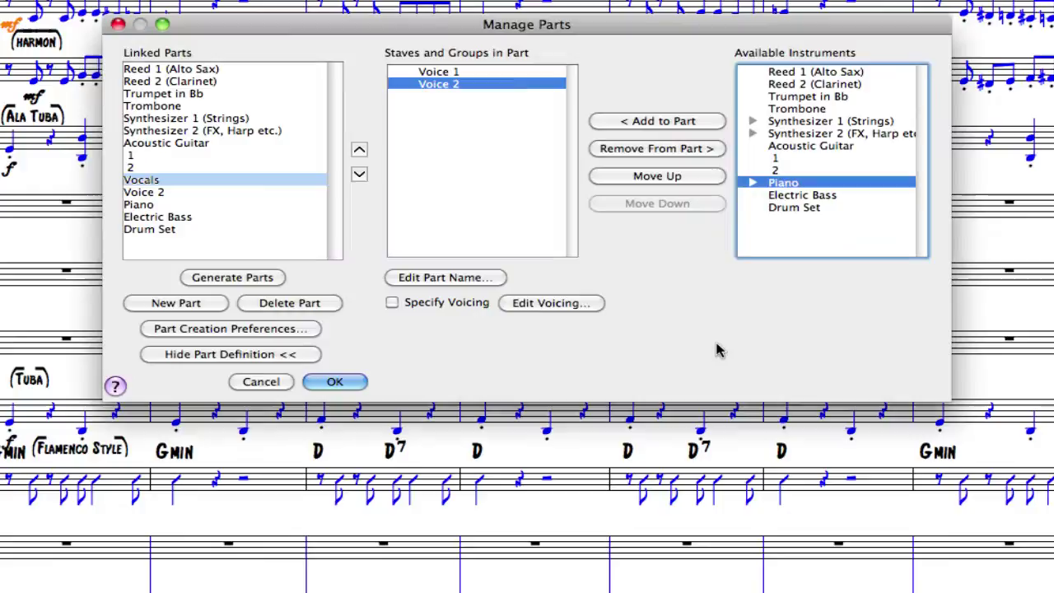
click(560, 303)
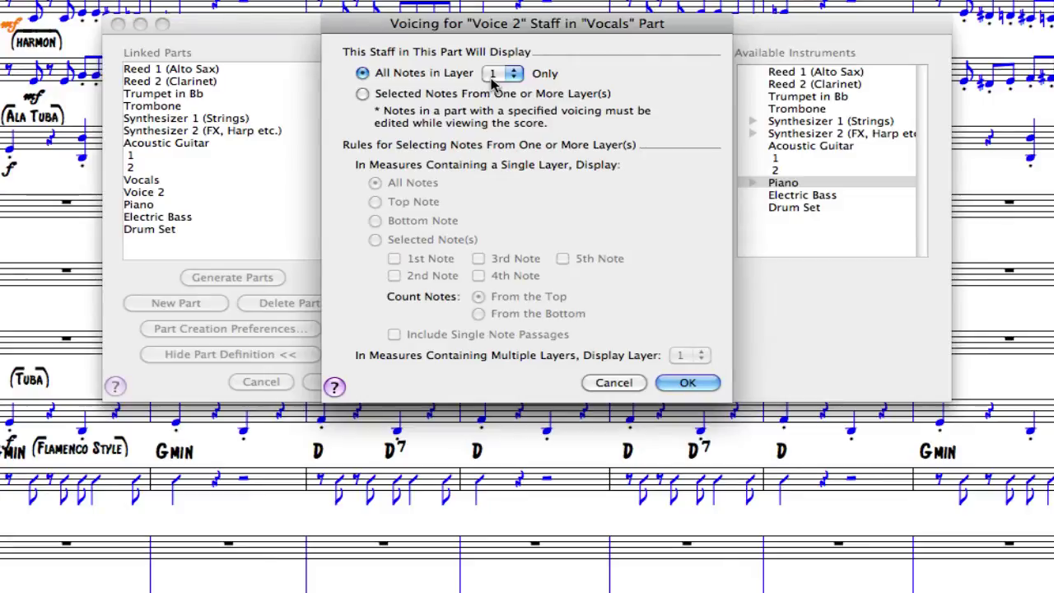
click(362, 94)
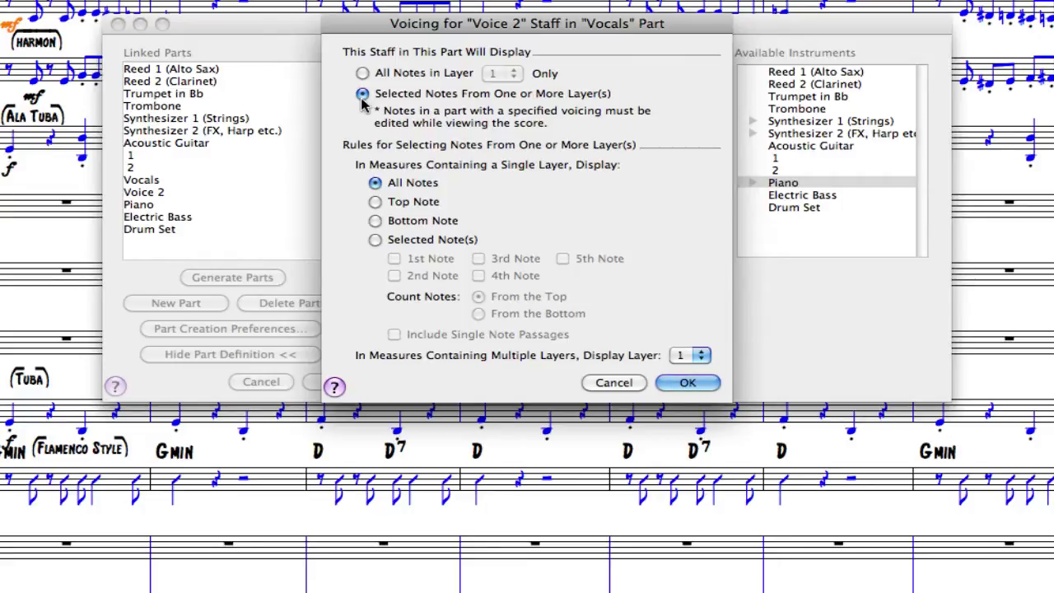
click(619, 384)
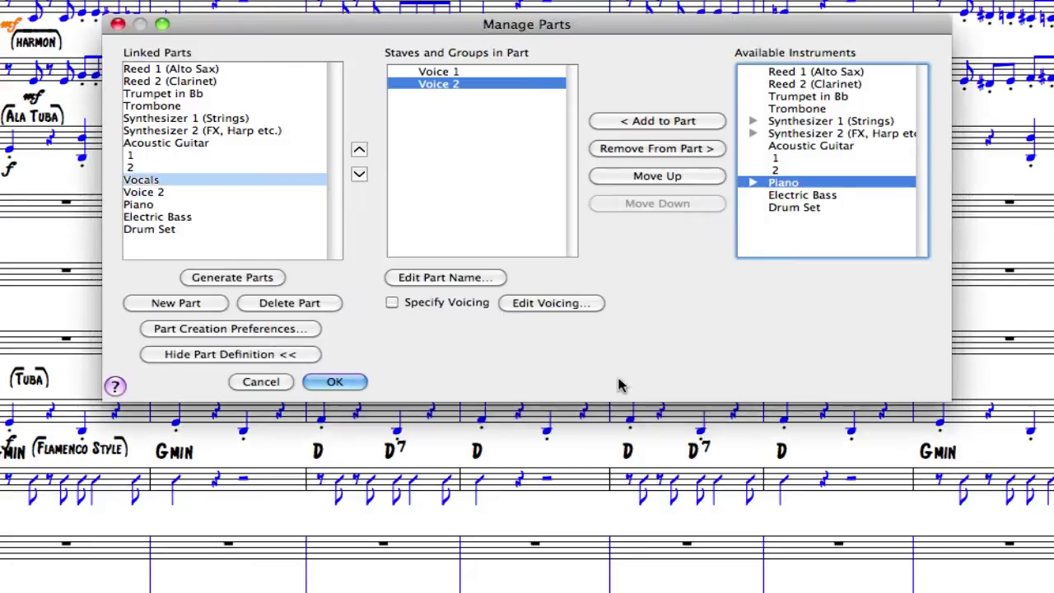
Step: Accept the part setup and open the Trumpet in Bb part in Page View
click(340, 383)
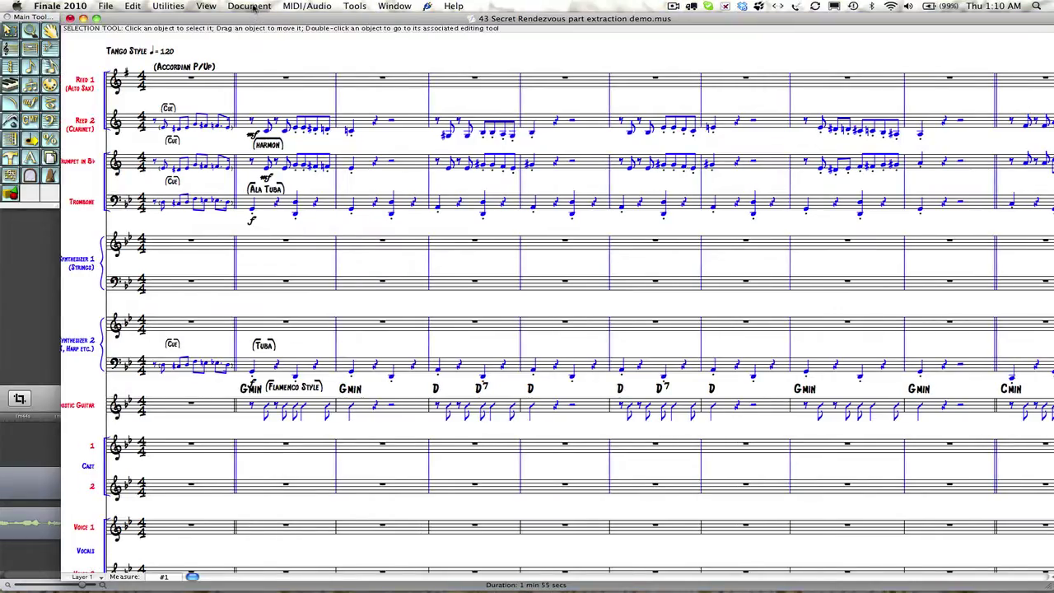
click(252, 7)
mouse_move(256, 32)
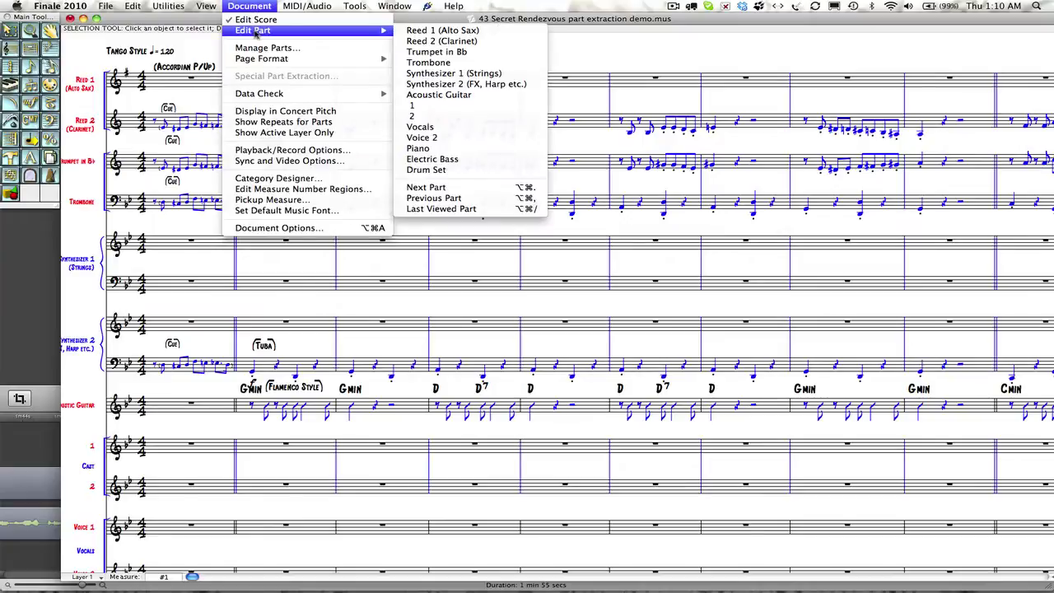
click(452, 55)
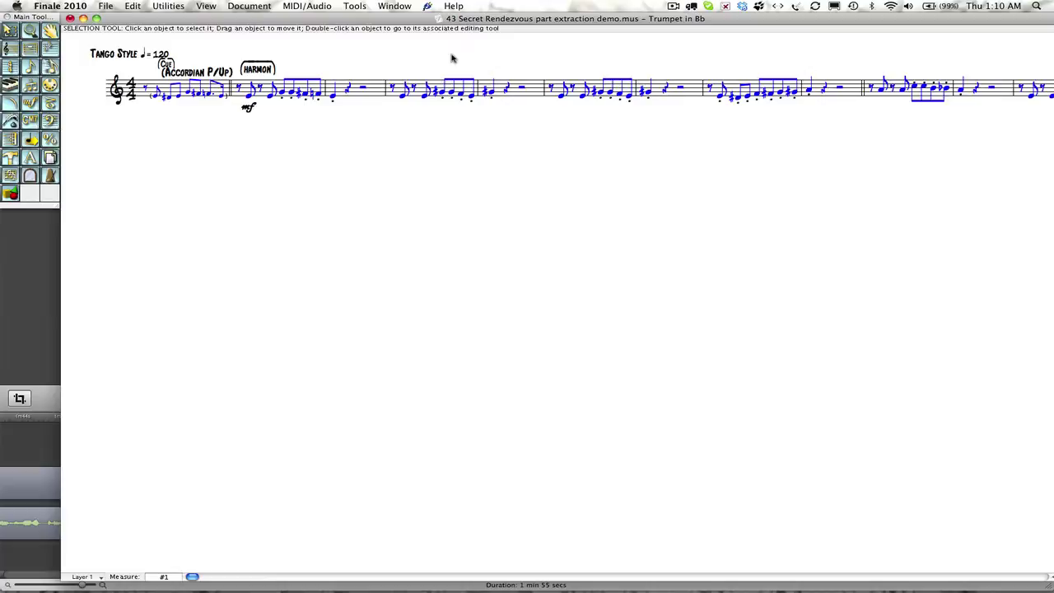
key(super+e)
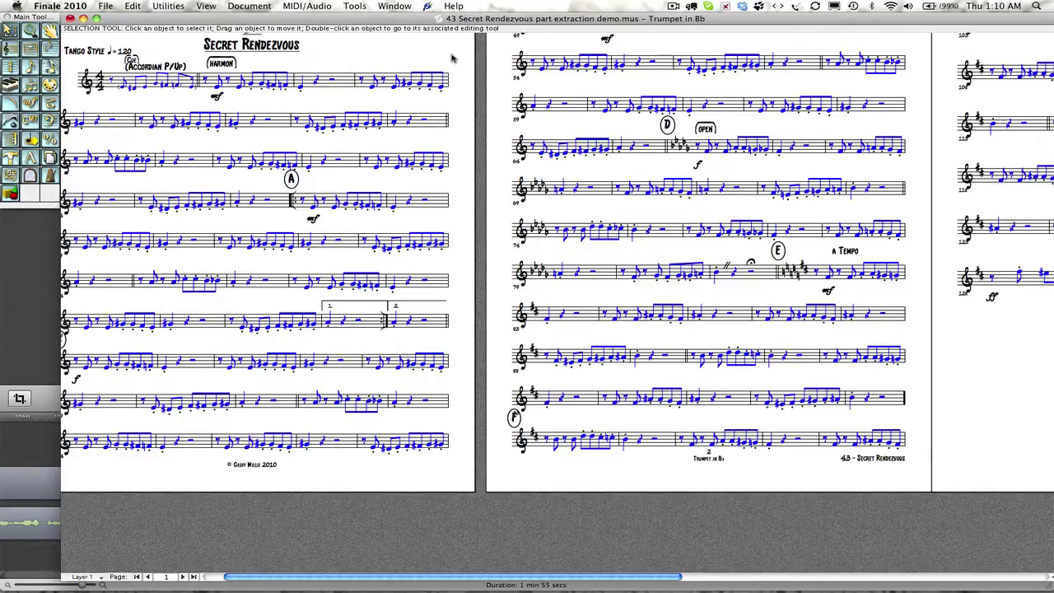
scroll(451, 57, up, 2)
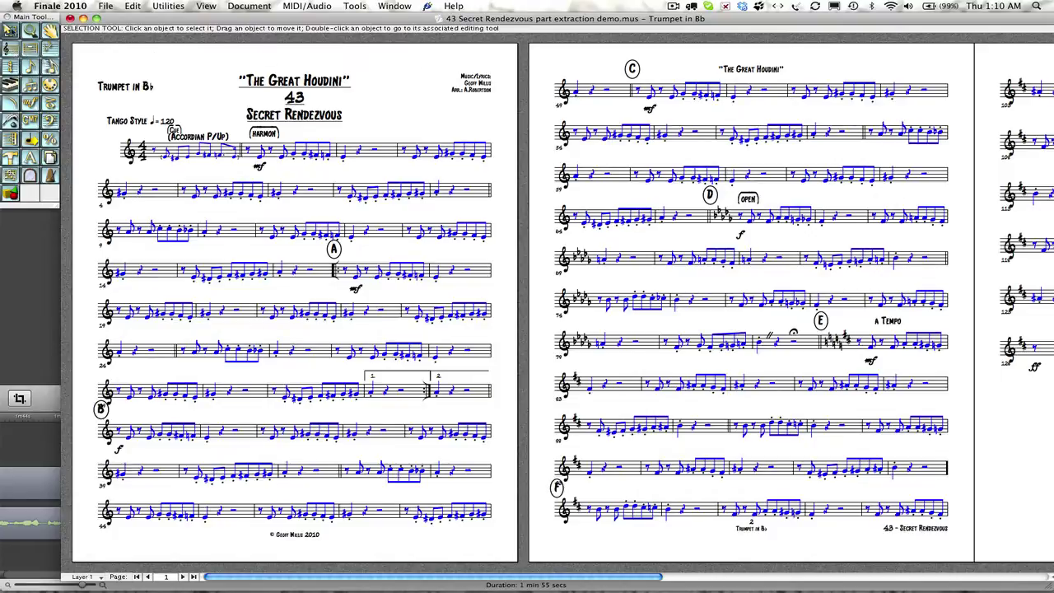
Step: Fit all measures 1–129 at 4 per system in Trumpet in Bb and Trombone, ignoring multimeasure rests
key(super+a)
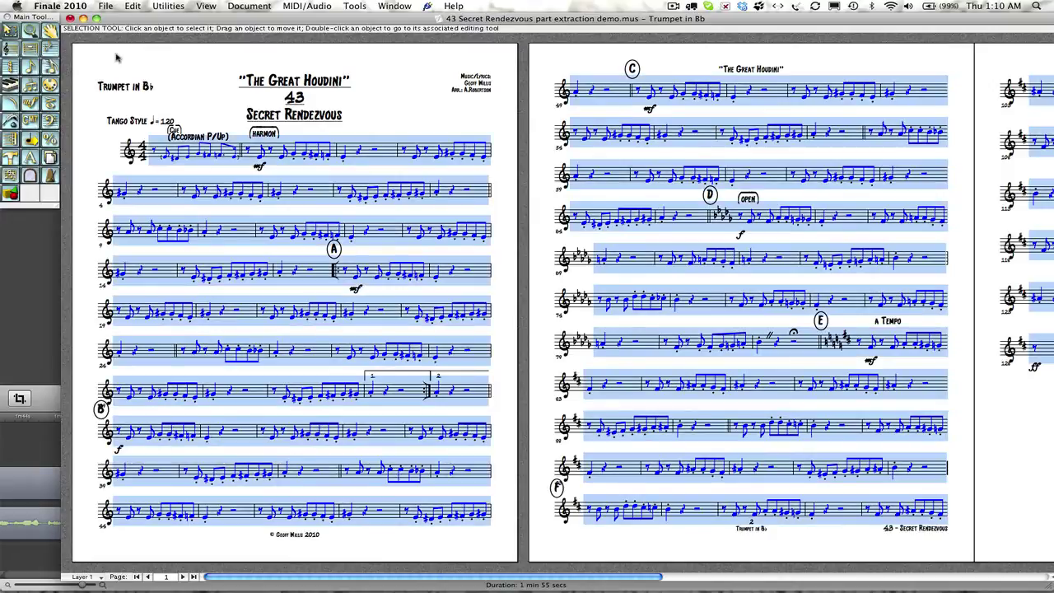
click(180, 10)
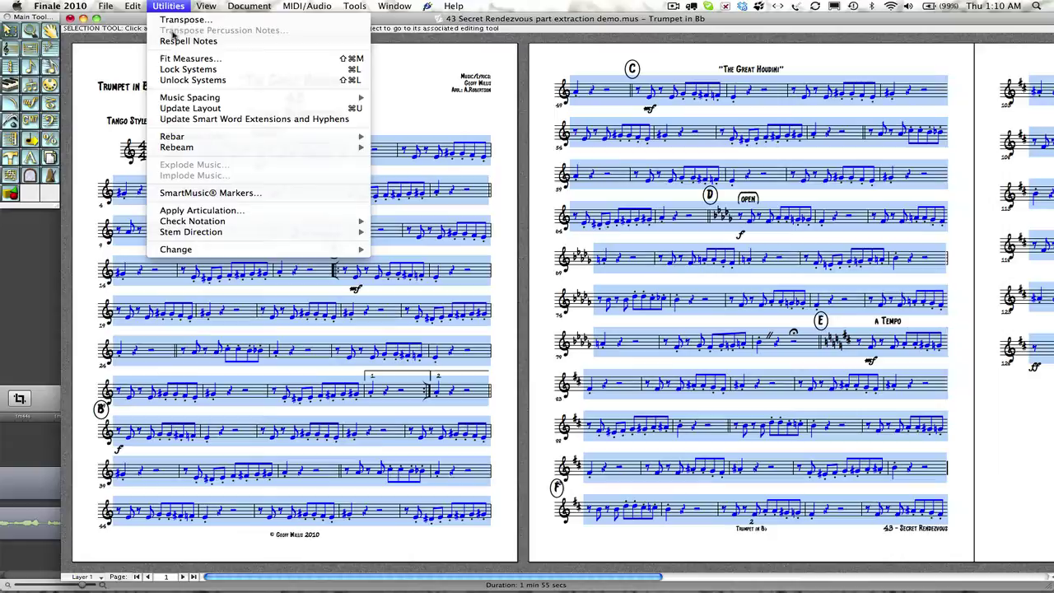
click(184, 60)
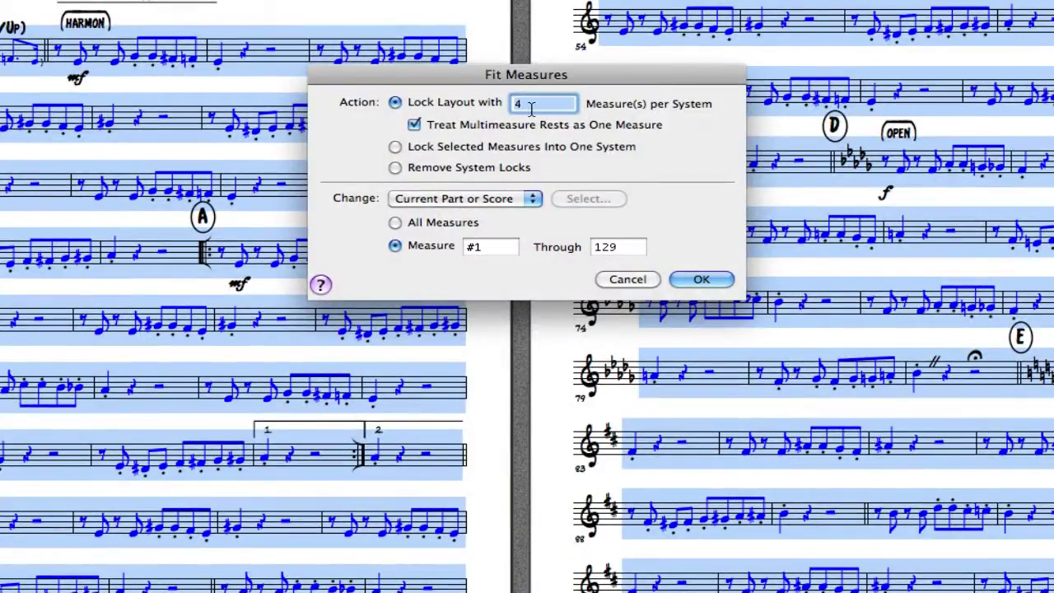
click(415, 125)
click(467, 204)
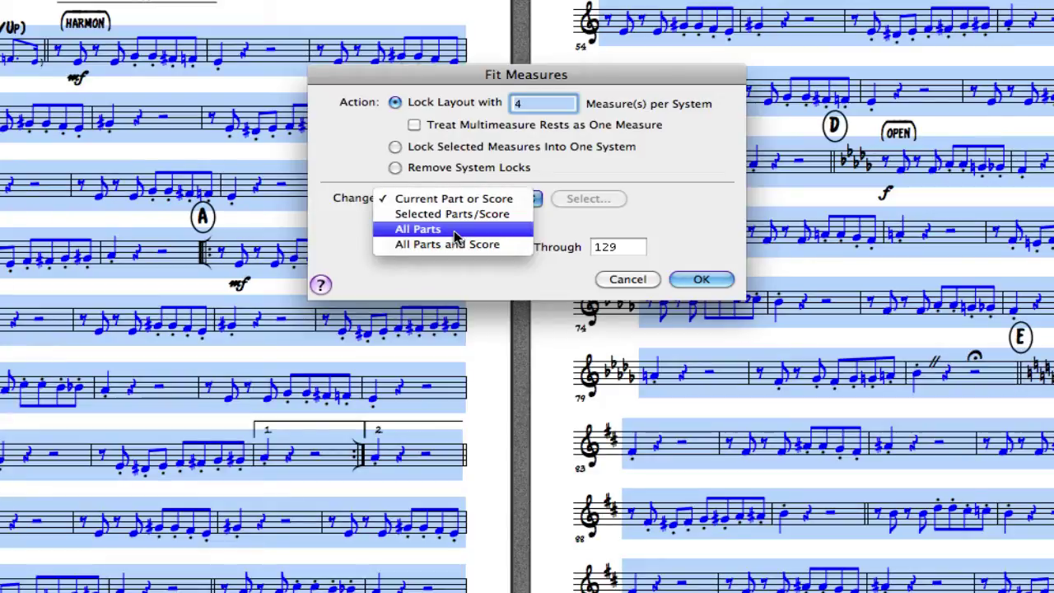
click(455, 214)
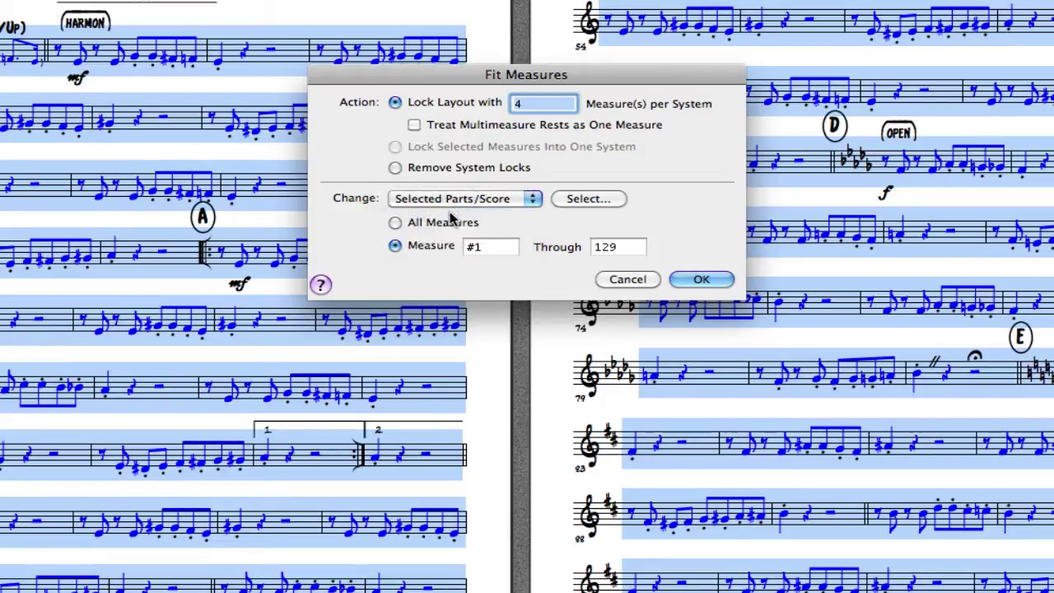
click(583, 198)
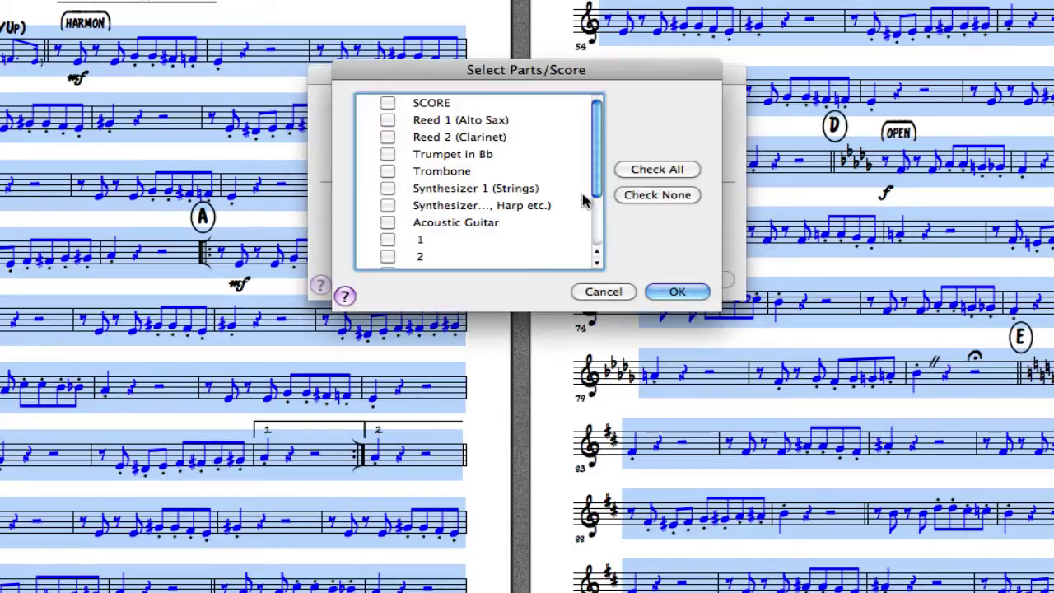
click(388, 154)
click(388, 171)
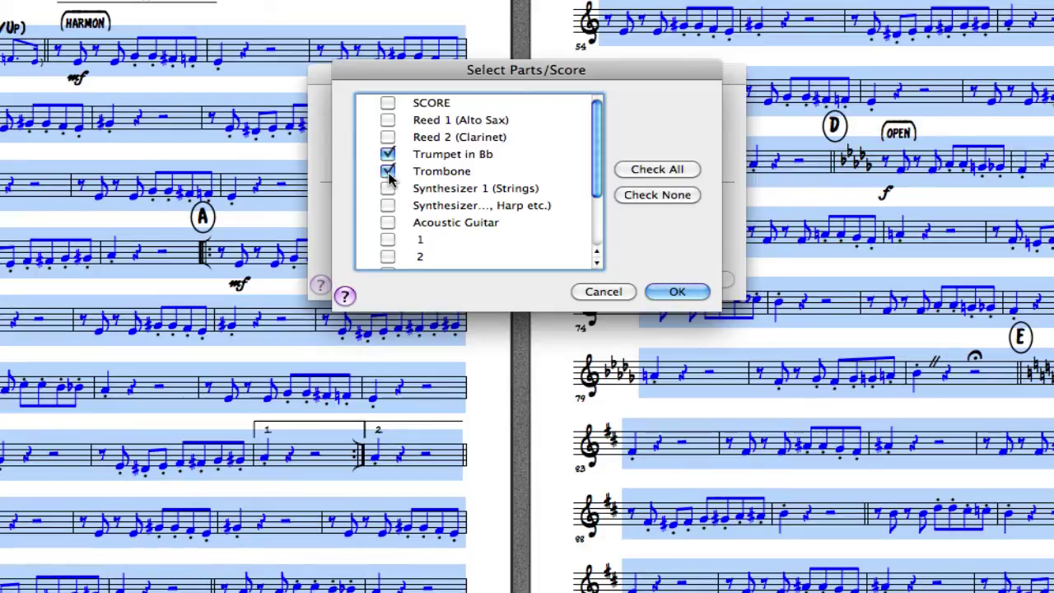
click(696, 298)
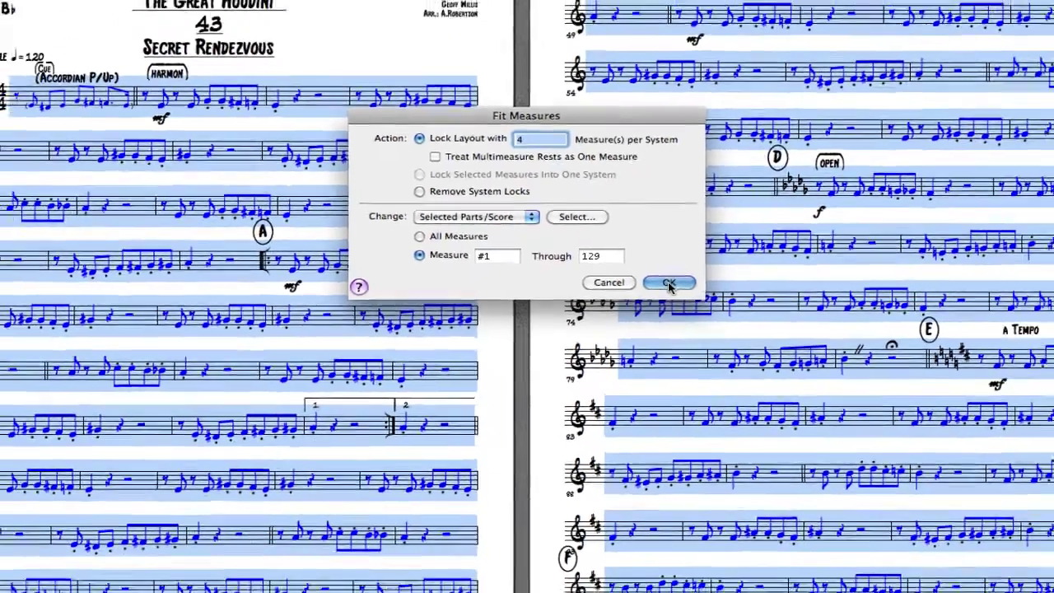
click(701, 279)
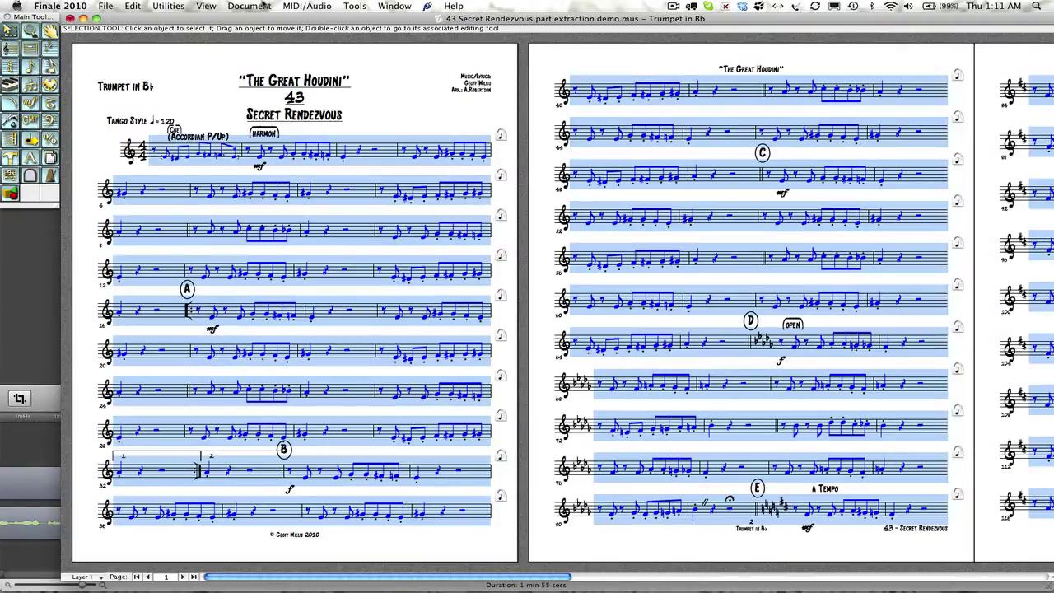
click(262, 6)
mouse_move(268, 30)
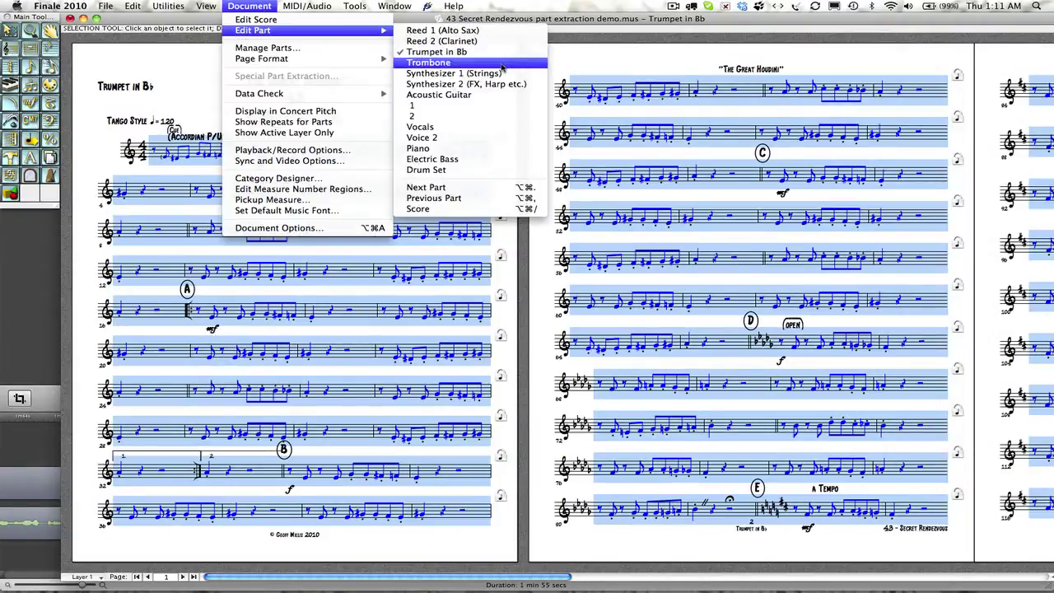
click(501, 68)
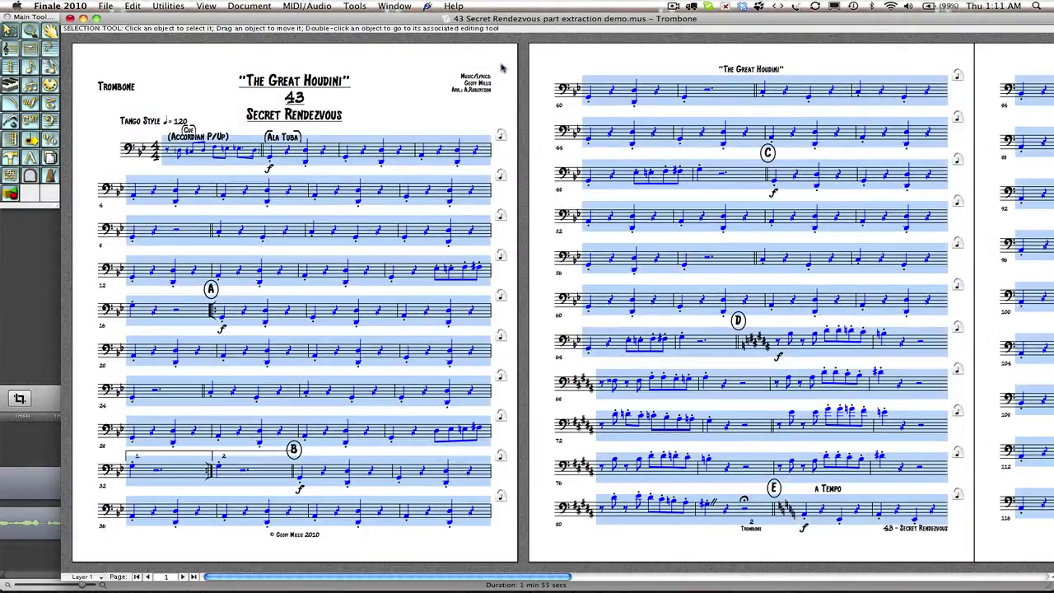
click(250, 6)
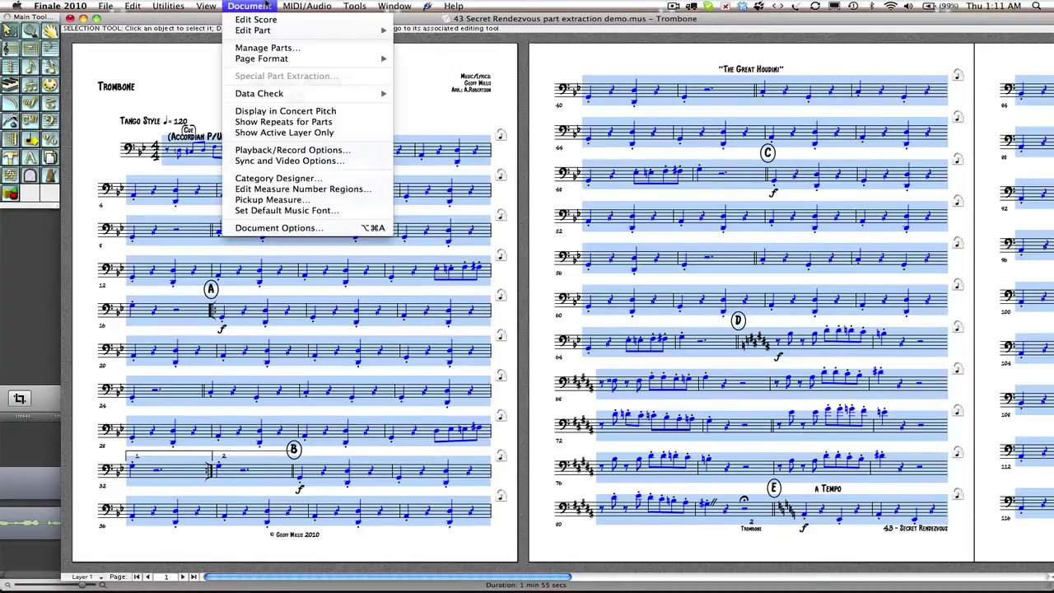
click(268, 5)
click(373, 115)
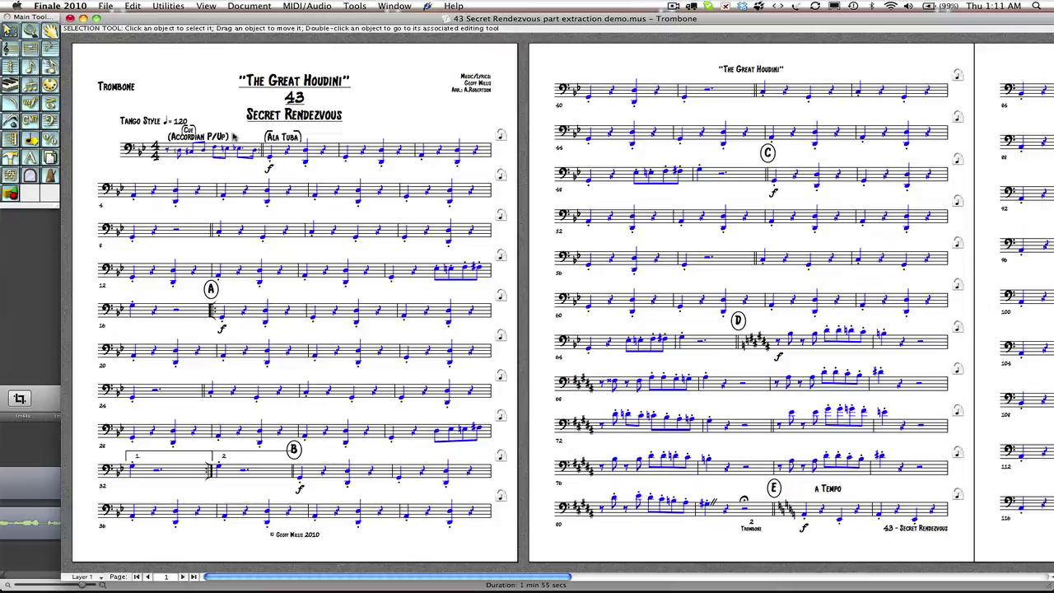
Step: Select measures 1–4 and lock them into one system for Trumpet and Trombone
click(191, 190)
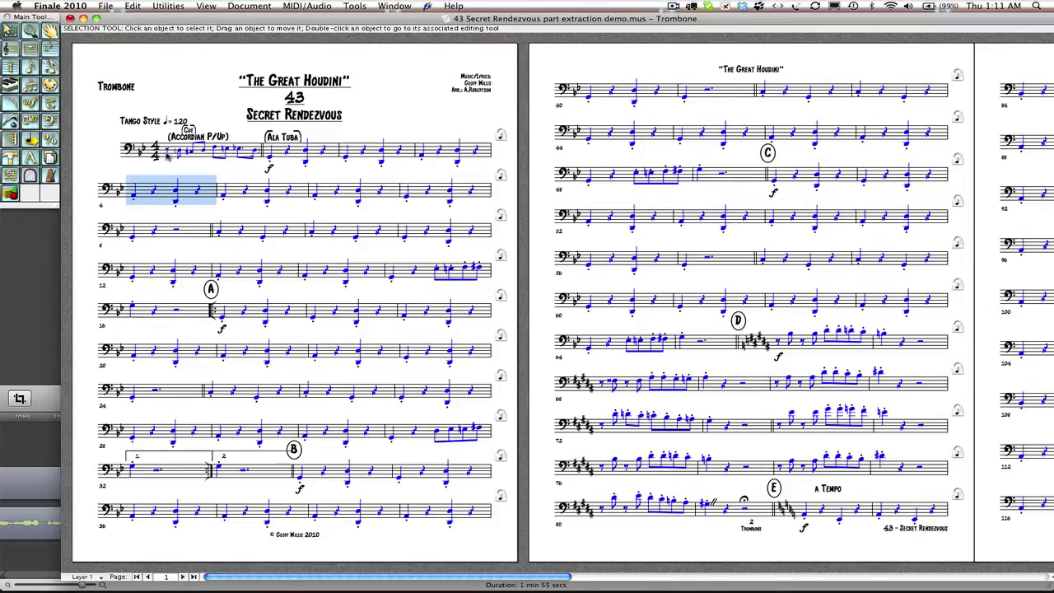
shift+click(167, 157)
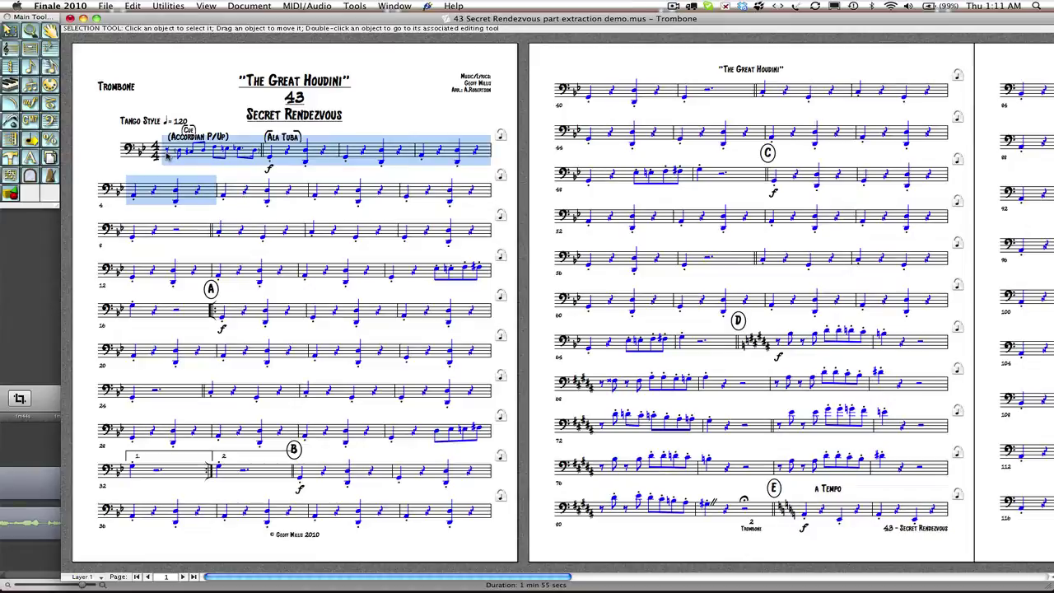
click(169, 5)
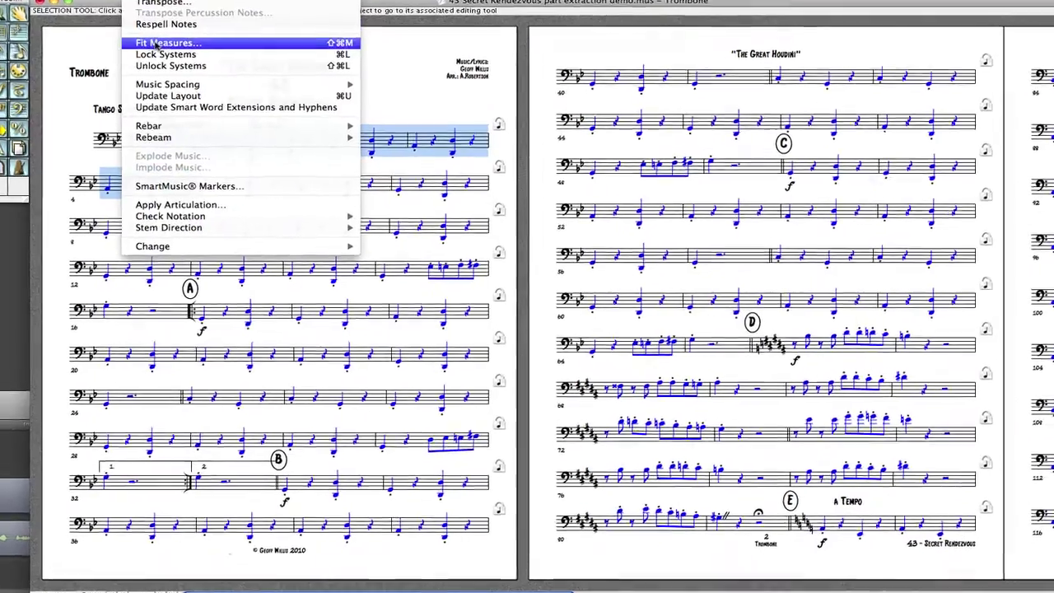
click(157, 43)
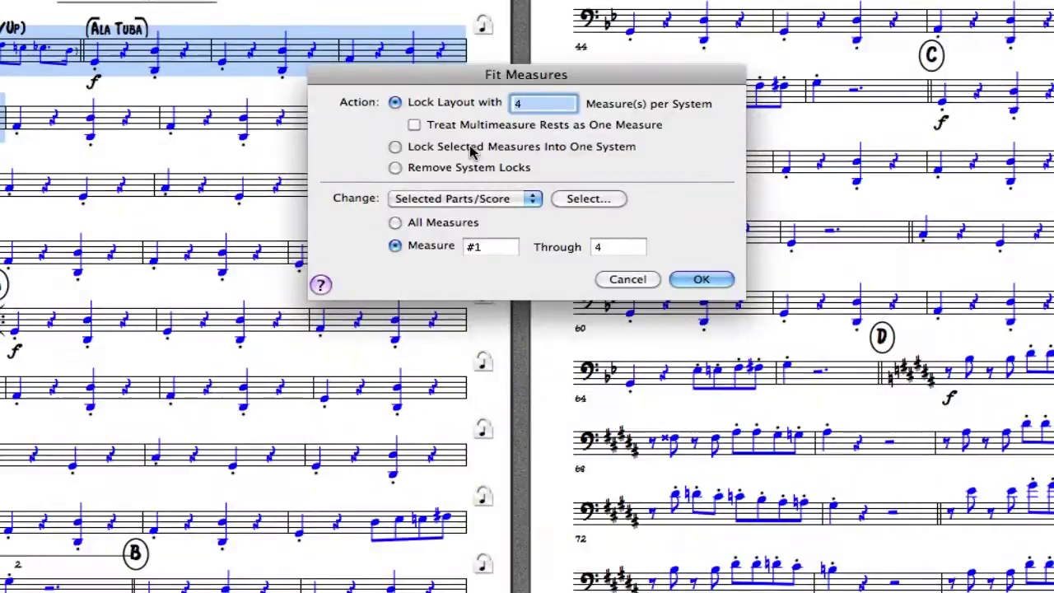
click(473, 151)
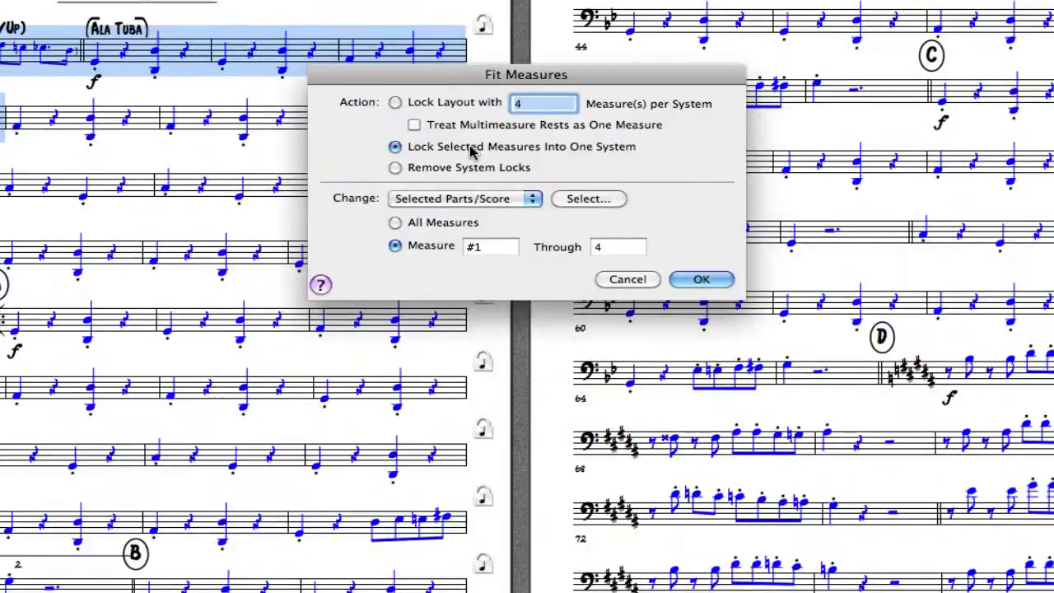
click(593, 200)
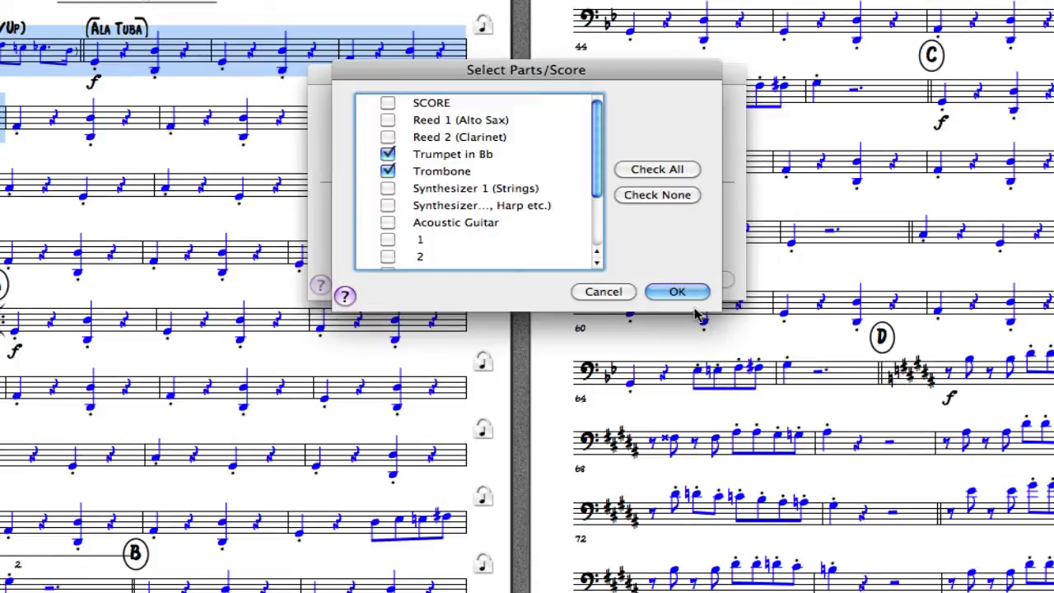
click(667, 295)
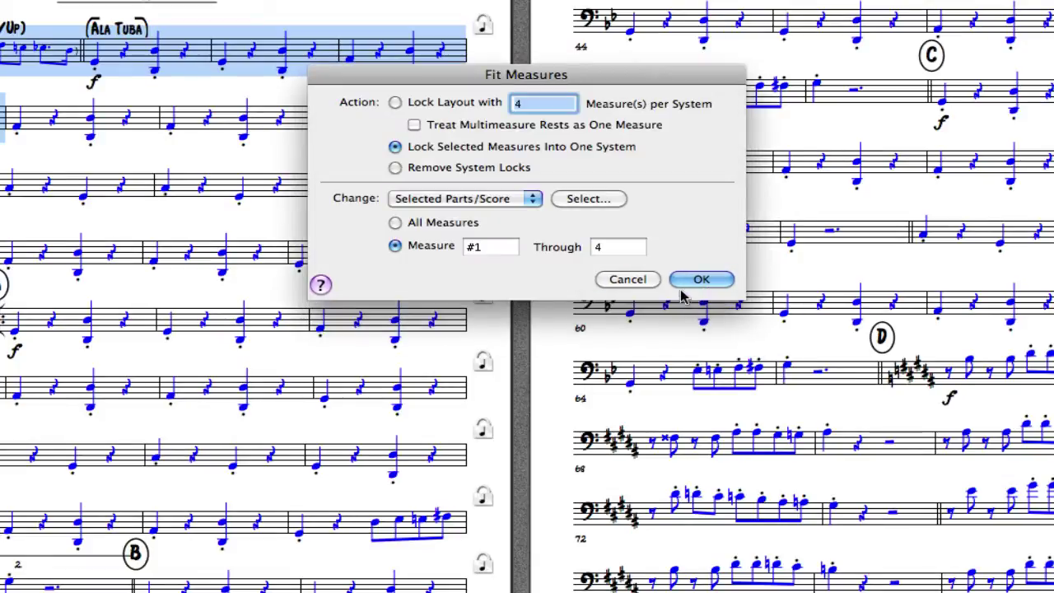
click(696, 281)
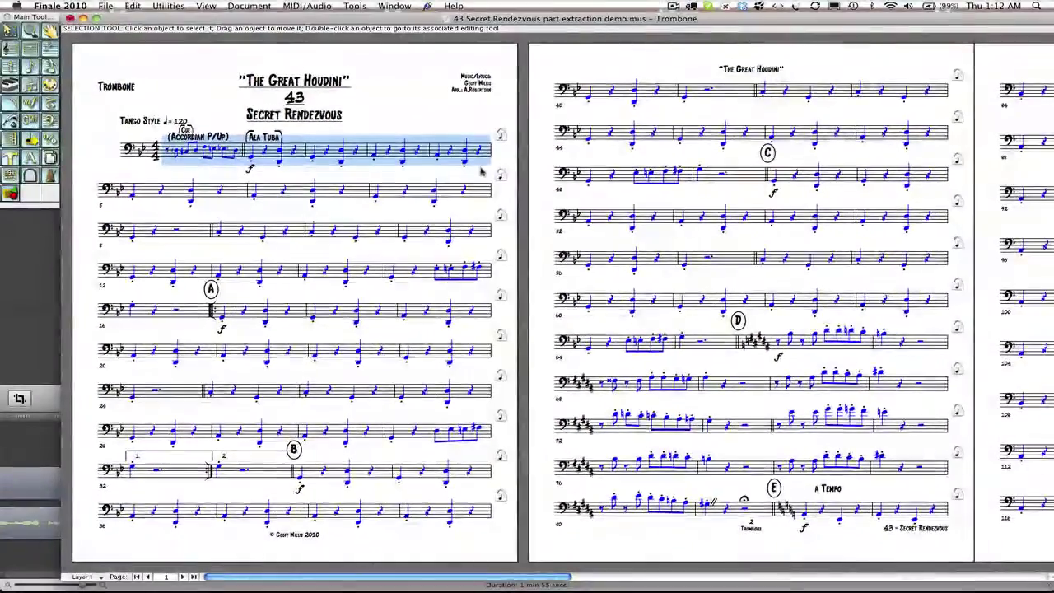
click(242, 1)
Step: In the Trumpet in Bb part, select measures 5 through 129
mouse_move(262, 31)
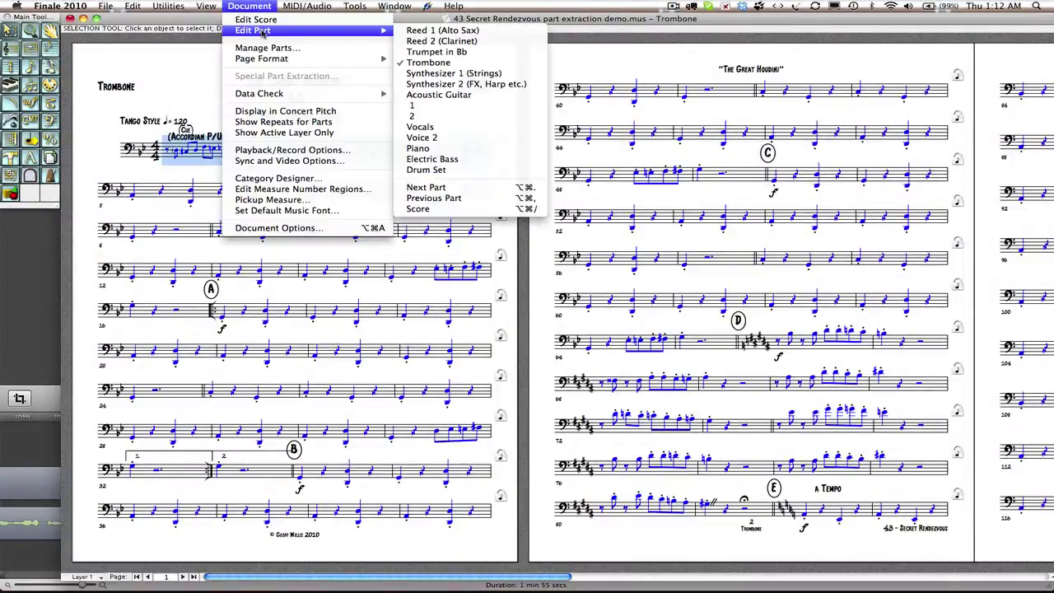
click(436, 52)
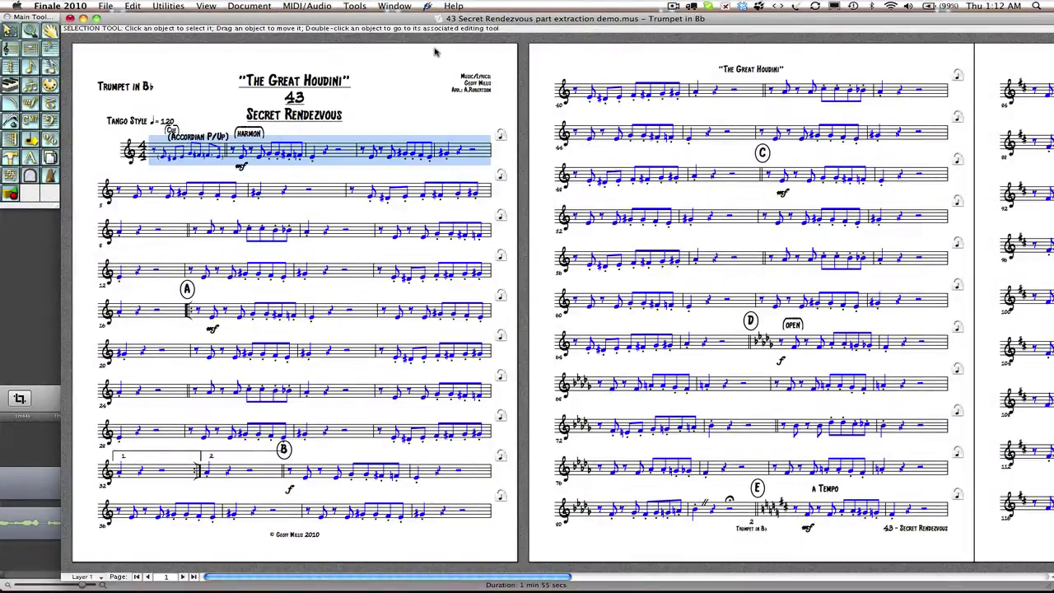
click(159, 196)
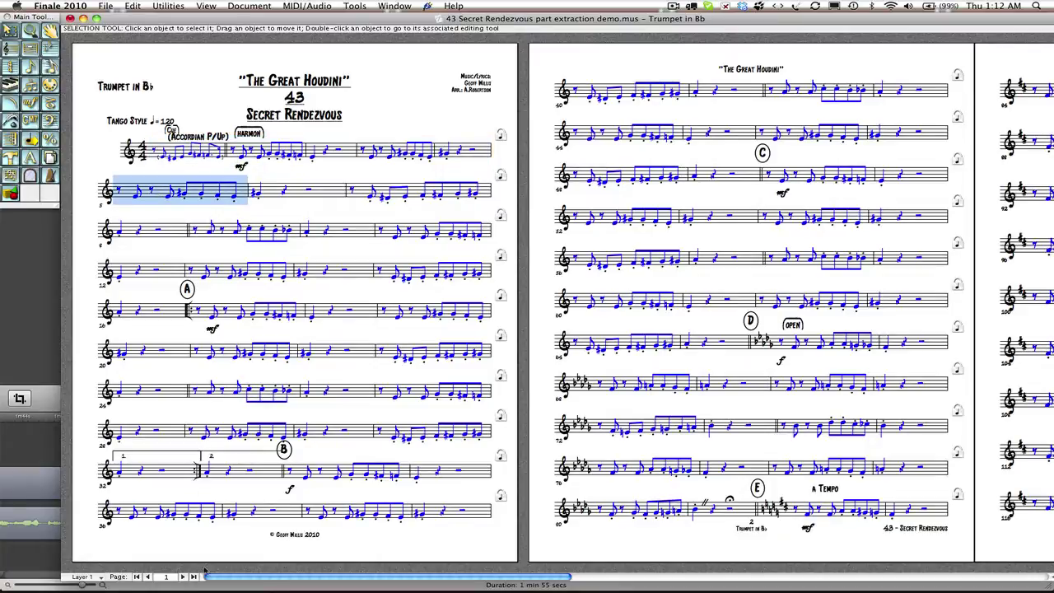
click(194, 577)
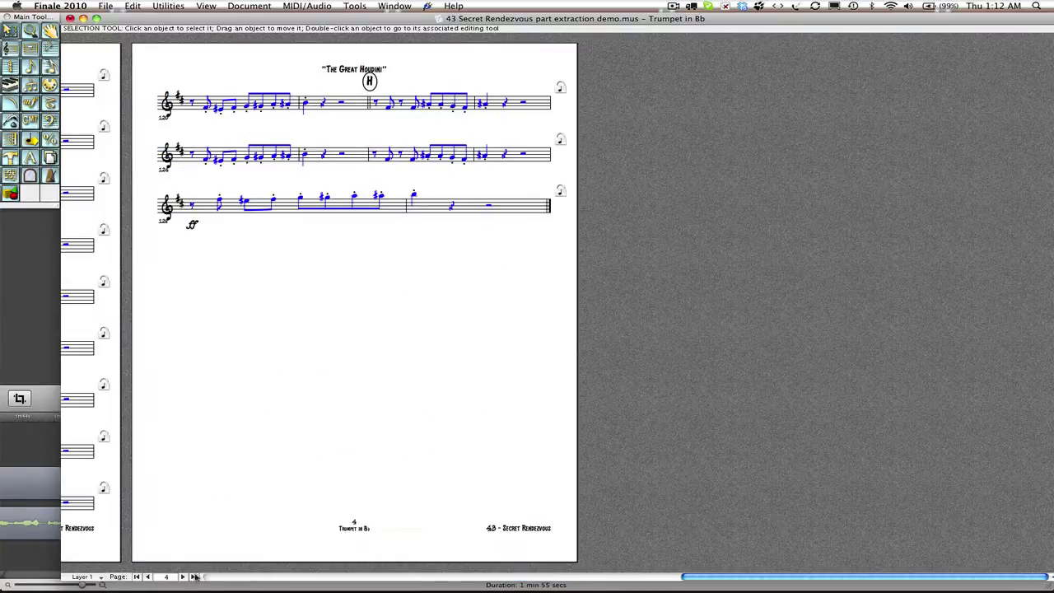
shift+click(499, 211)
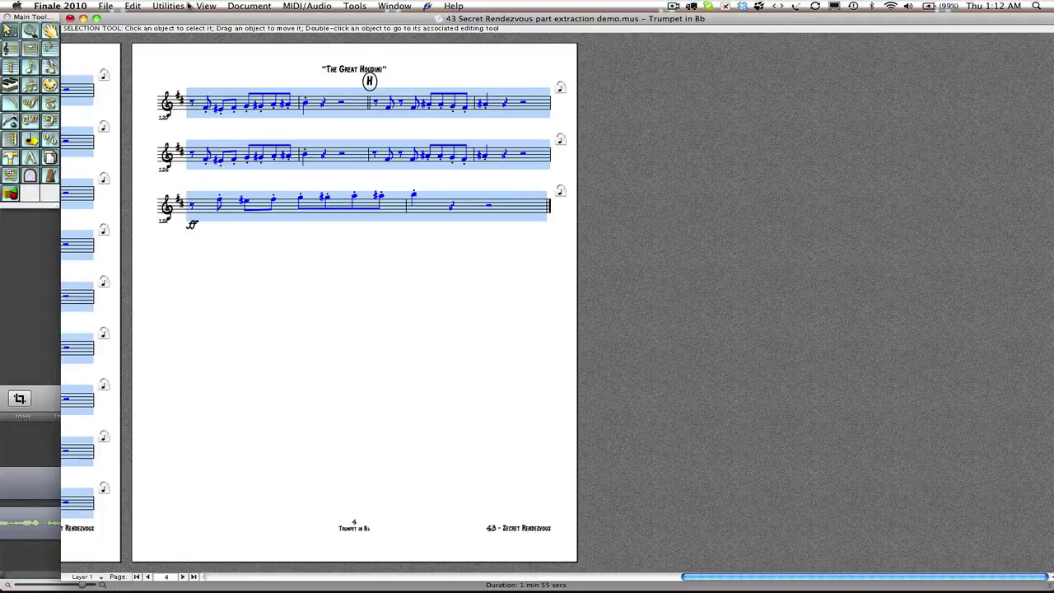
Step: Lock the selected measures at 4 per system for Trumpet and Trombone
click(189, 5)
click(189, 62)
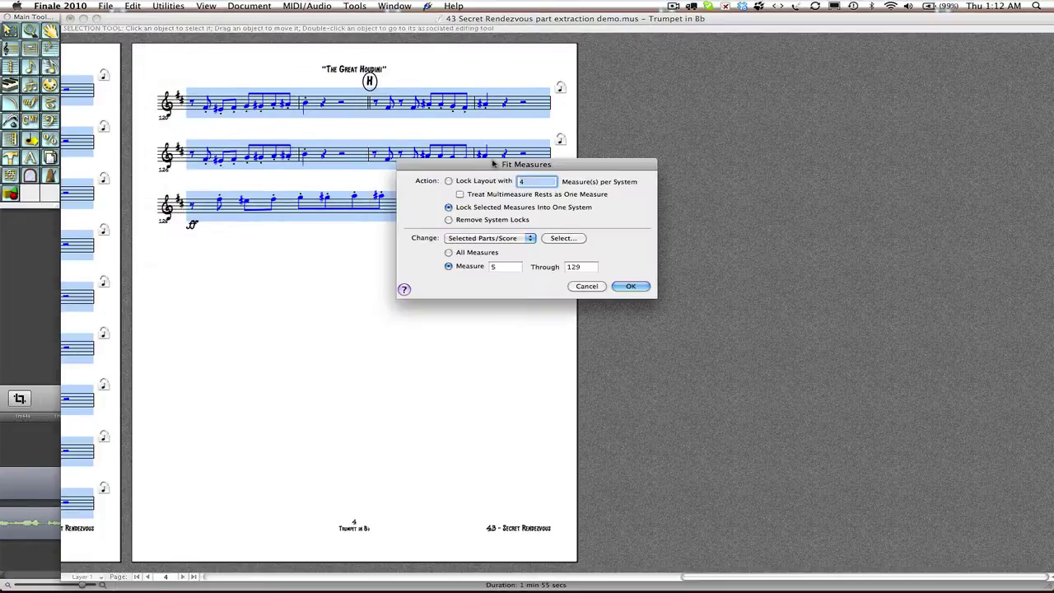
click(494, 183)
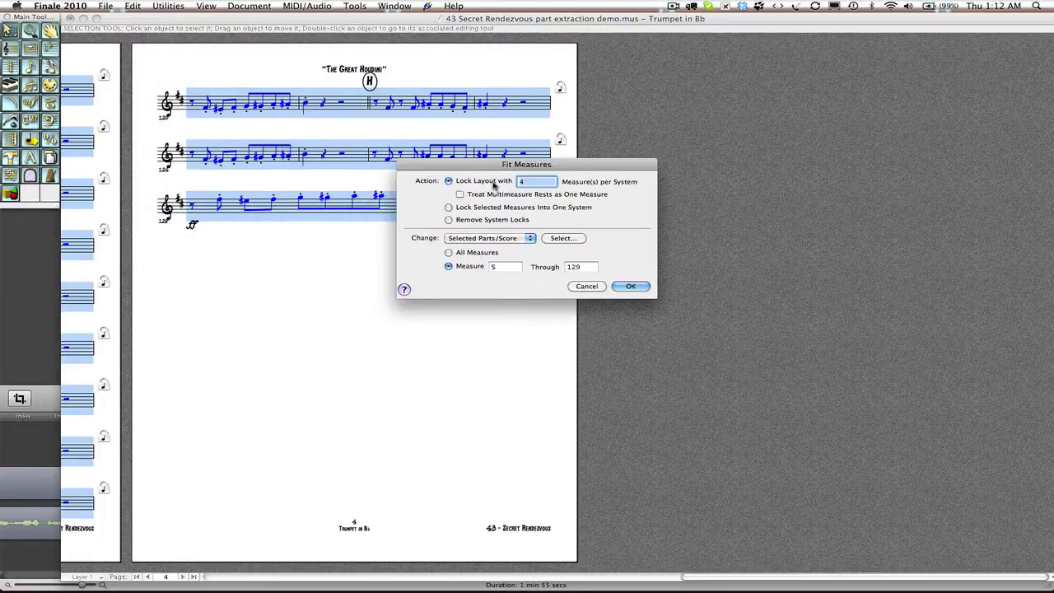
click(563, 239)
click(616, 294)
click(628, 288)
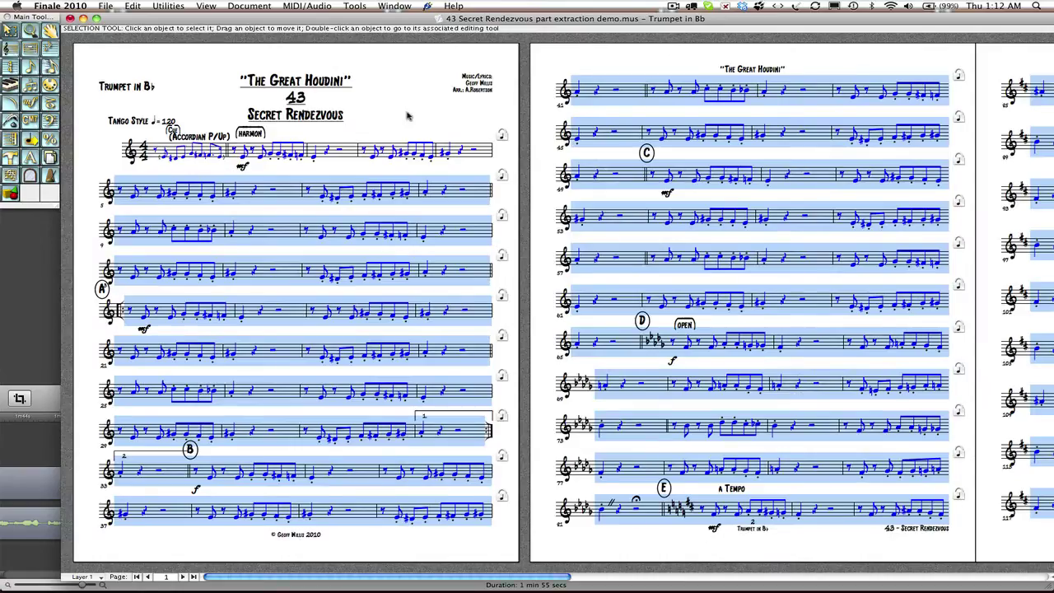
Step: Deselect, choose the Page Layout tool, and select system 2 to show its margins
click(407, 116)
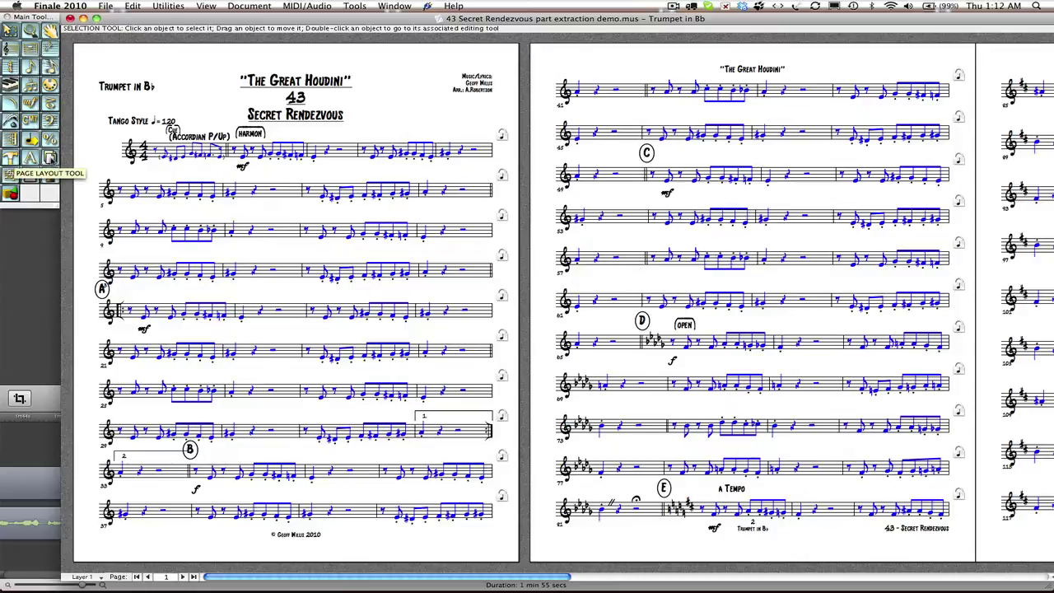
click(10, 173)
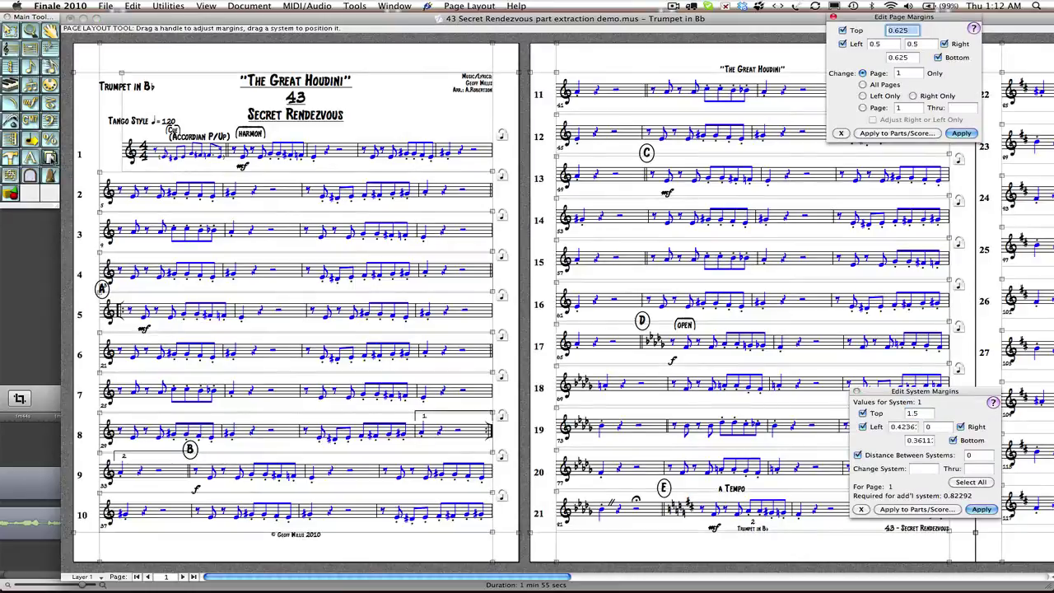
click(153, 187)
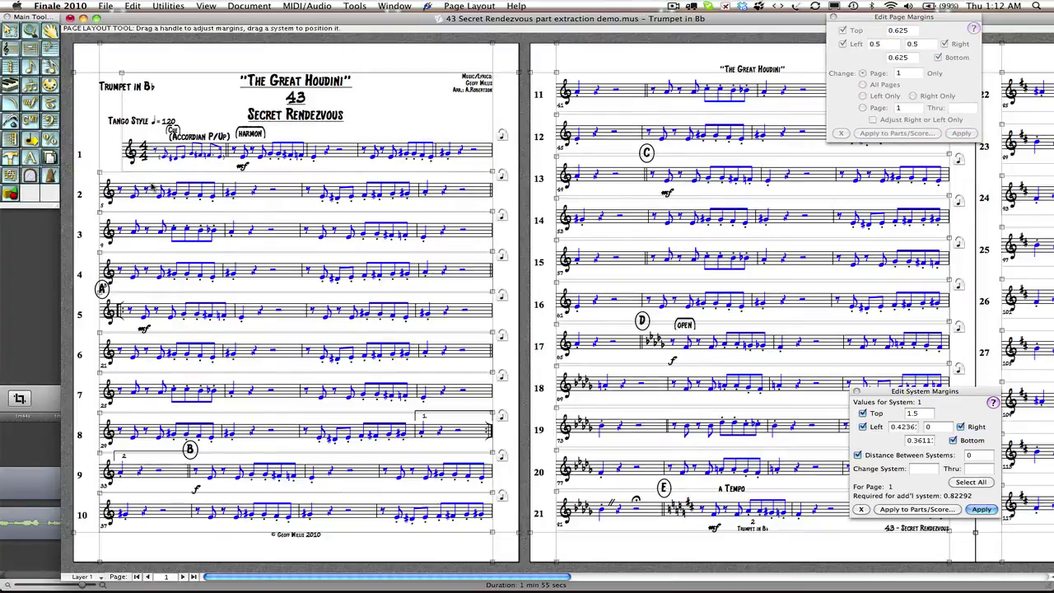
click(143, 184)
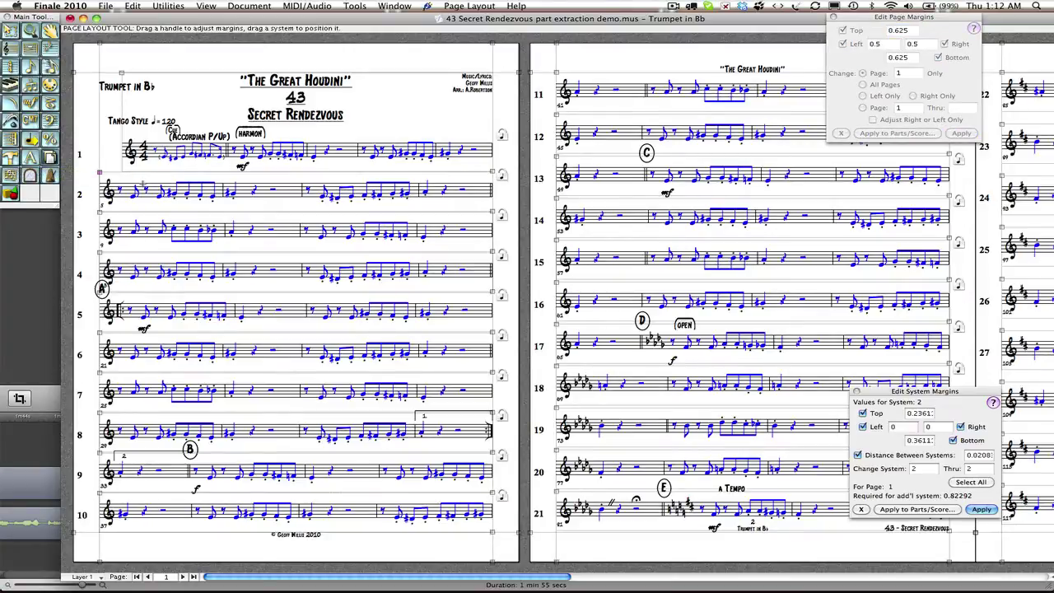
Step: Select systems 2–33 and set Distance Between Systems to 0.23
click(193, 577)
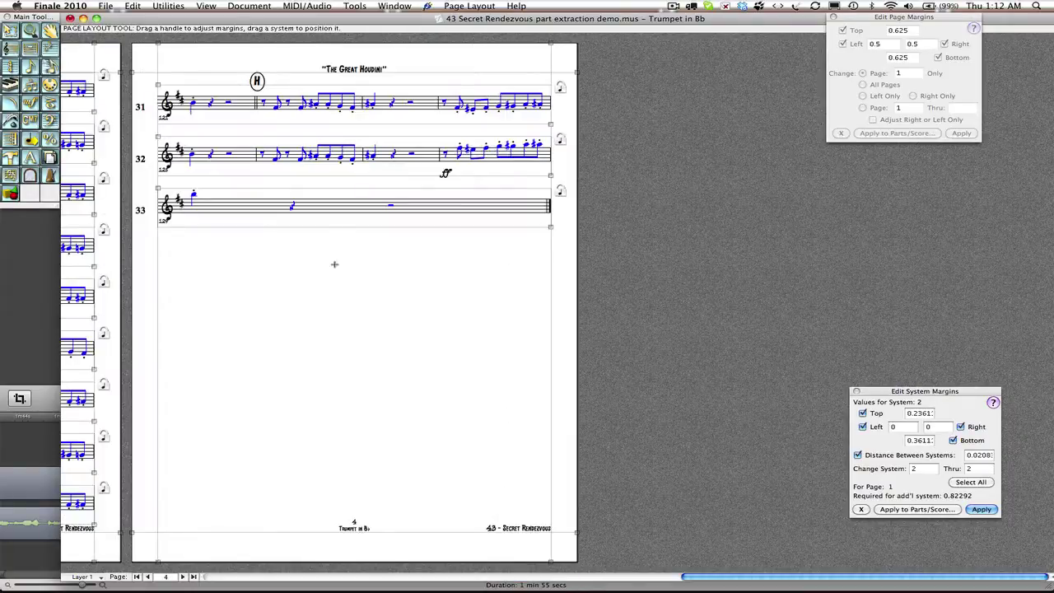
key(super+a)
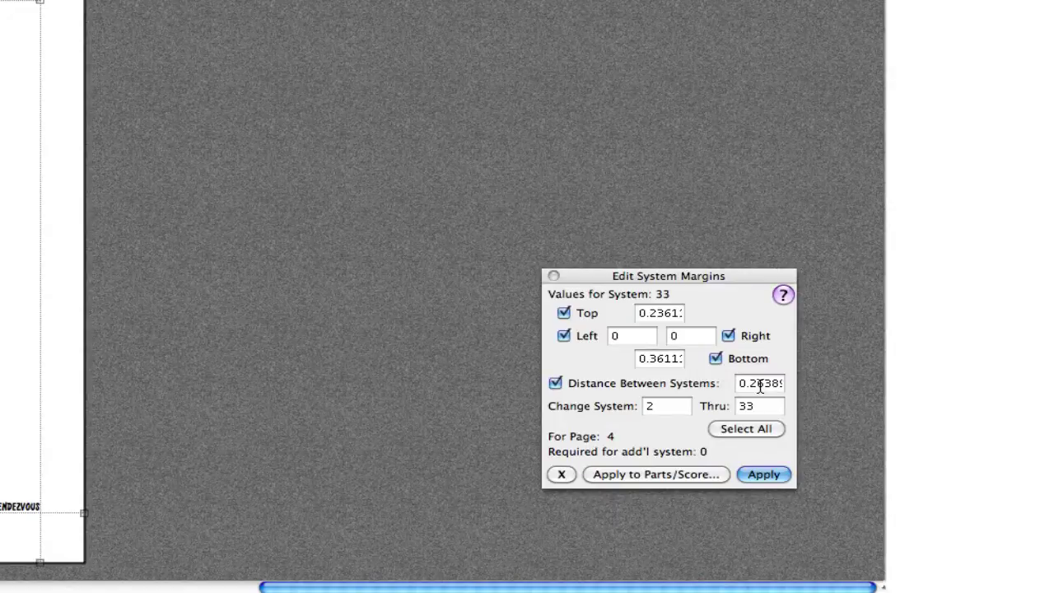
click(759, 387)
click(759, 387)
double_click(761, 385)
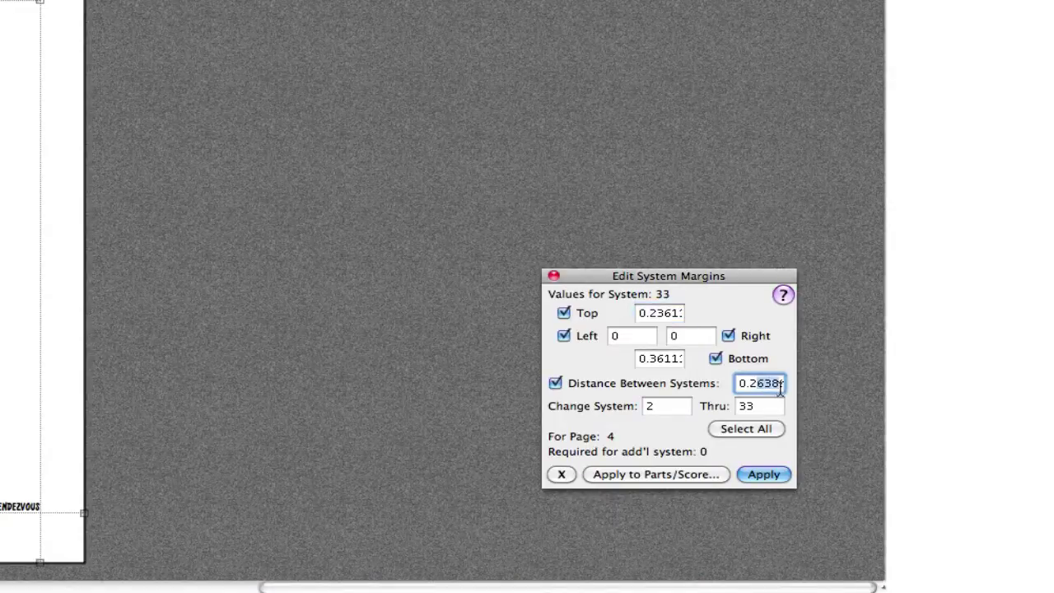
text(90.2)
text(3)
click(723, 475)
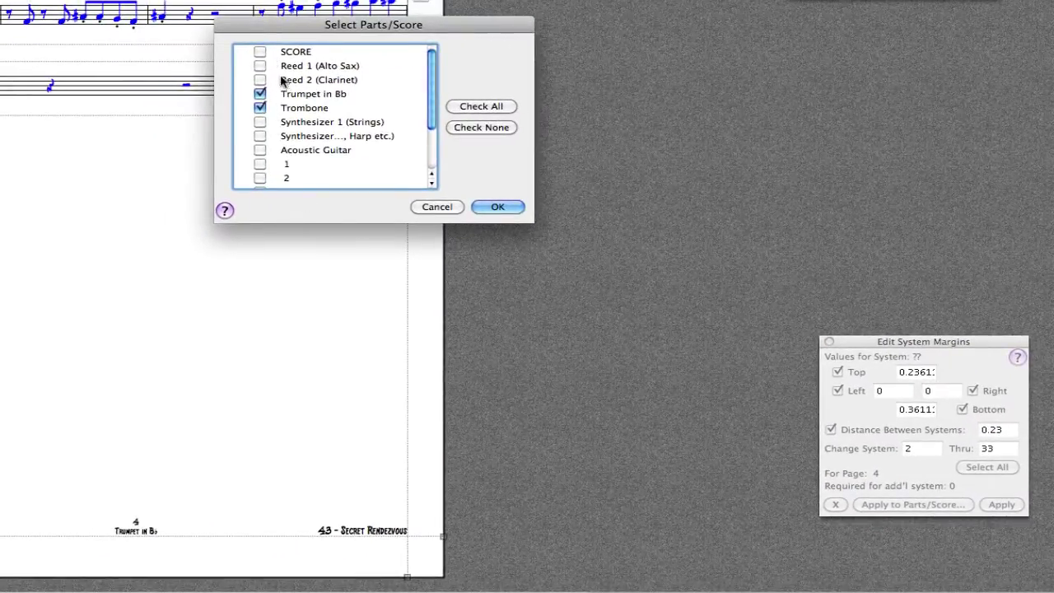
Step: Check every part except SCORE and confirm them as targets for the spacing
click(482, 107)
click(259, 52)
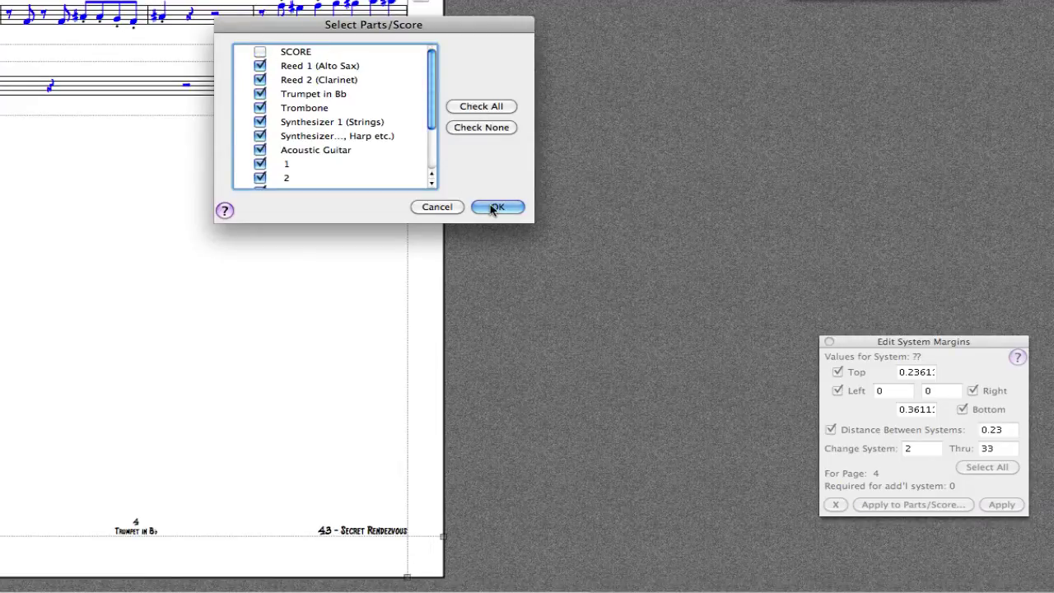
scroll(376, 118, down, 3)
scroll(376, 119, down, 2)
scroll(387, 127, up, 5)
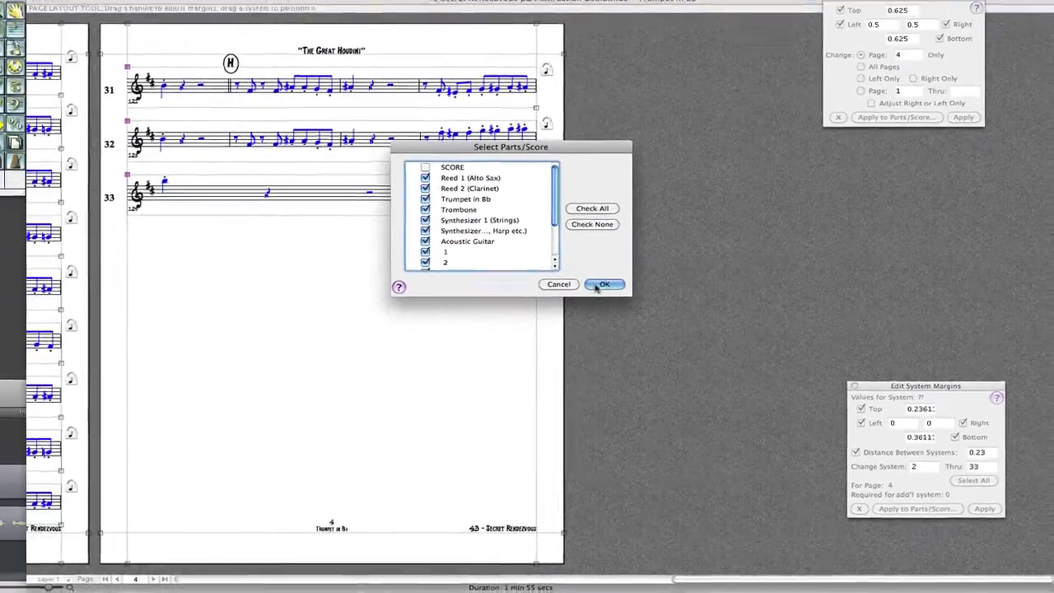
click(599, 286)
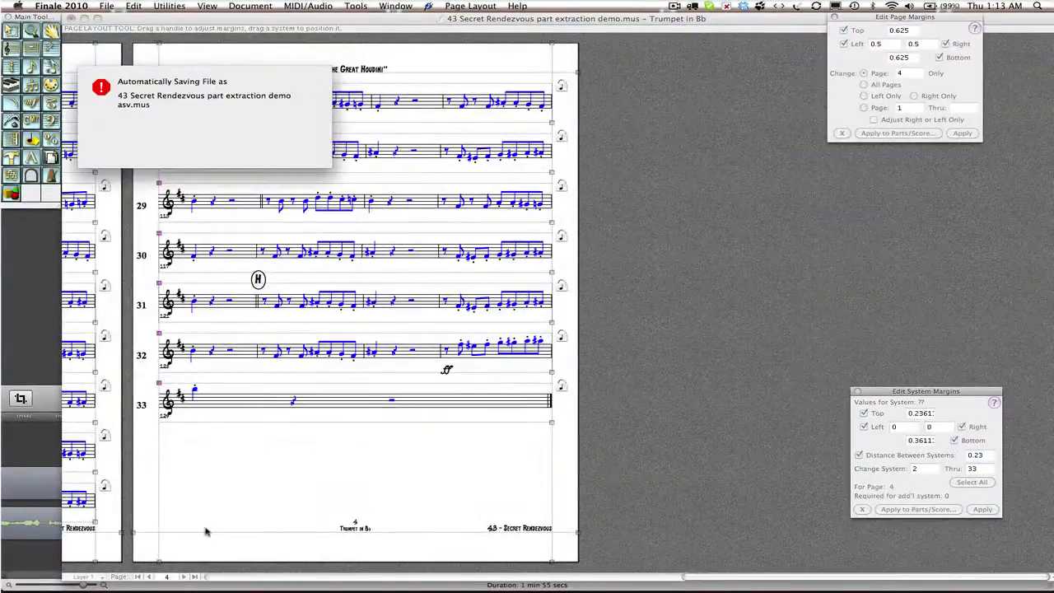
Step: From page 1, switch to the Reed 2 (Clarinet) part to check its 0.23 system spacing
click(139, 578)
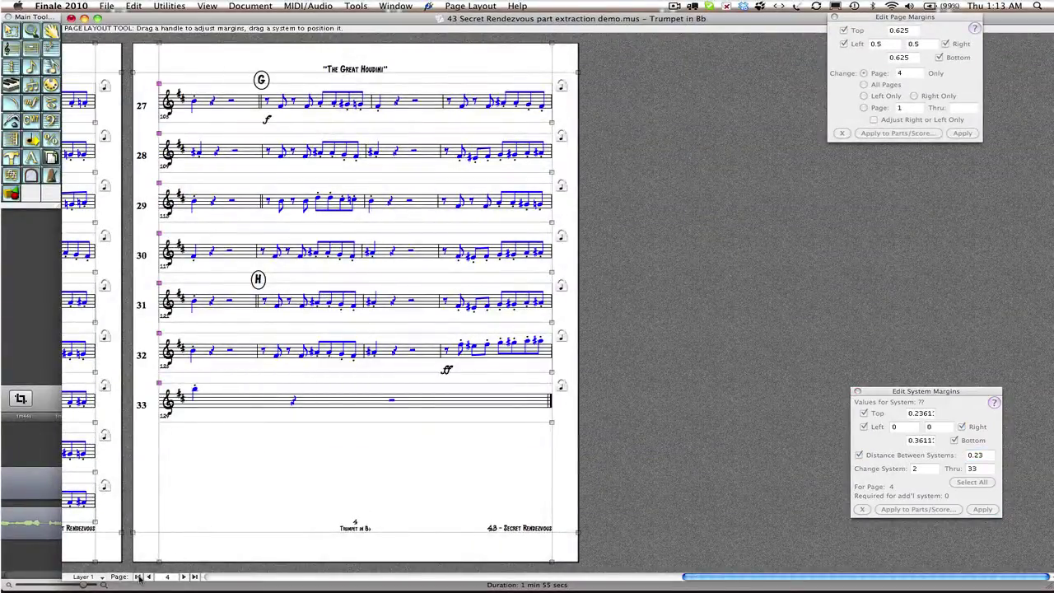
click(140, 578)
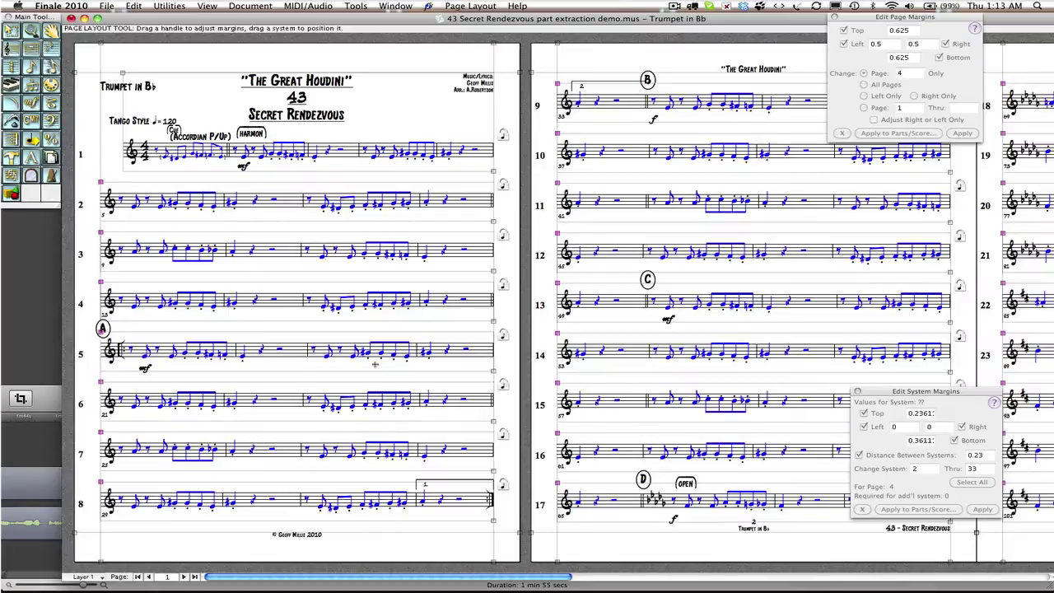
click(262, 6)
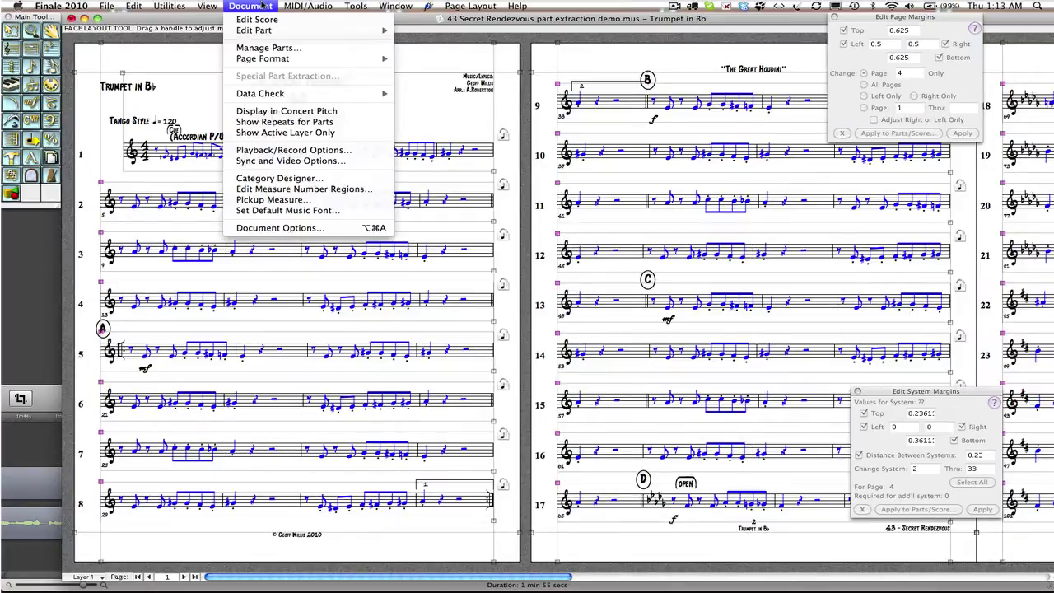
mouse_move(267, 32)
click(459, 42)
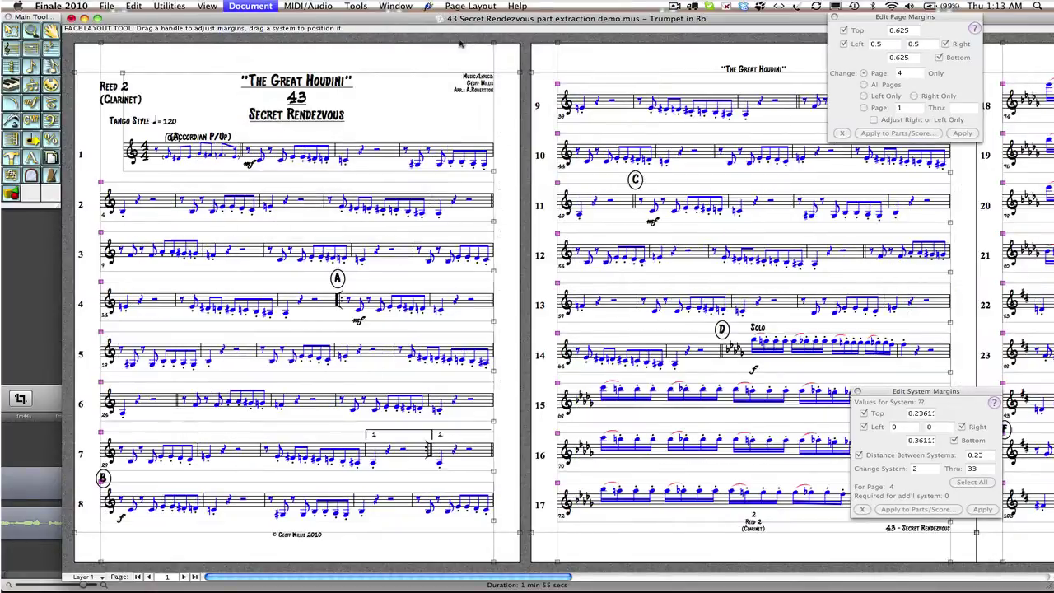